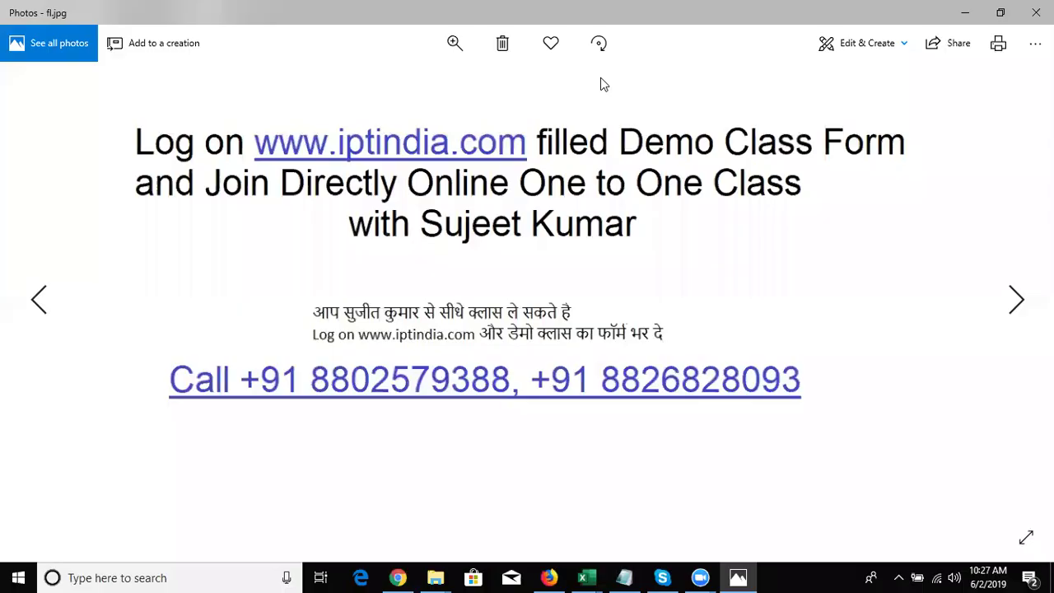
# Step: Advance from fl.jpg to the MIS.jpg pen drive promo image, then close Windows Photos
pyautogui.click(1018, 305)
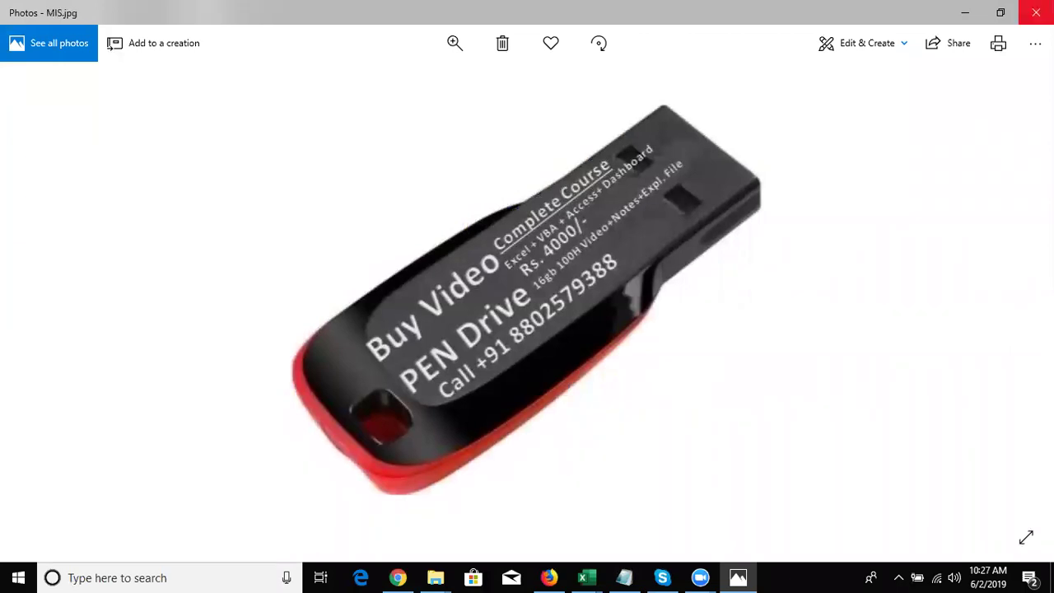
pyautogui.click(1036, 12)
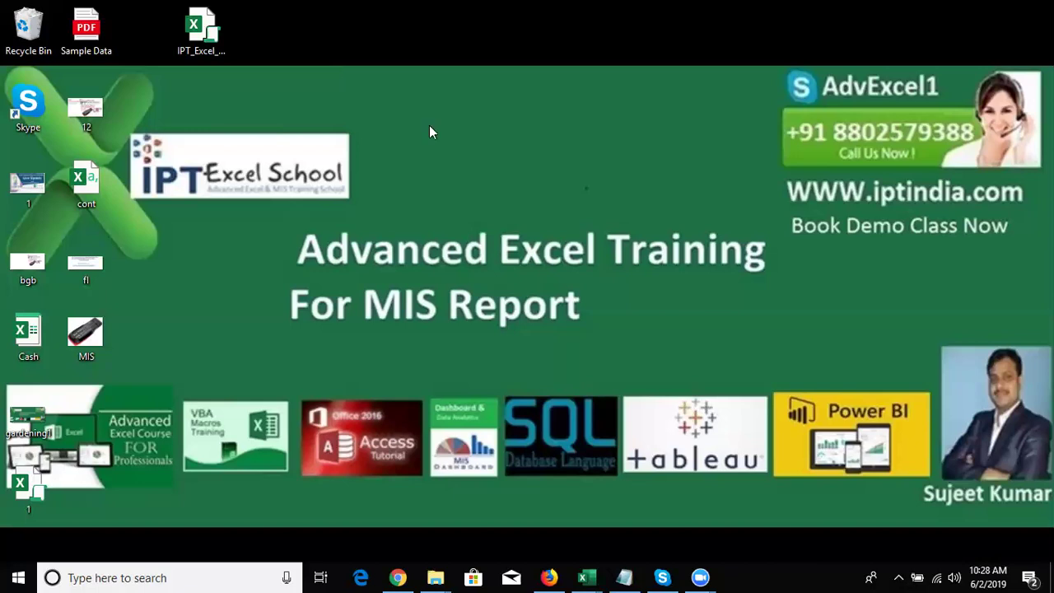
# Step: Show the taskbar previews of the open Excel workbook and Visual Basic windows
pyautogui.press('f')
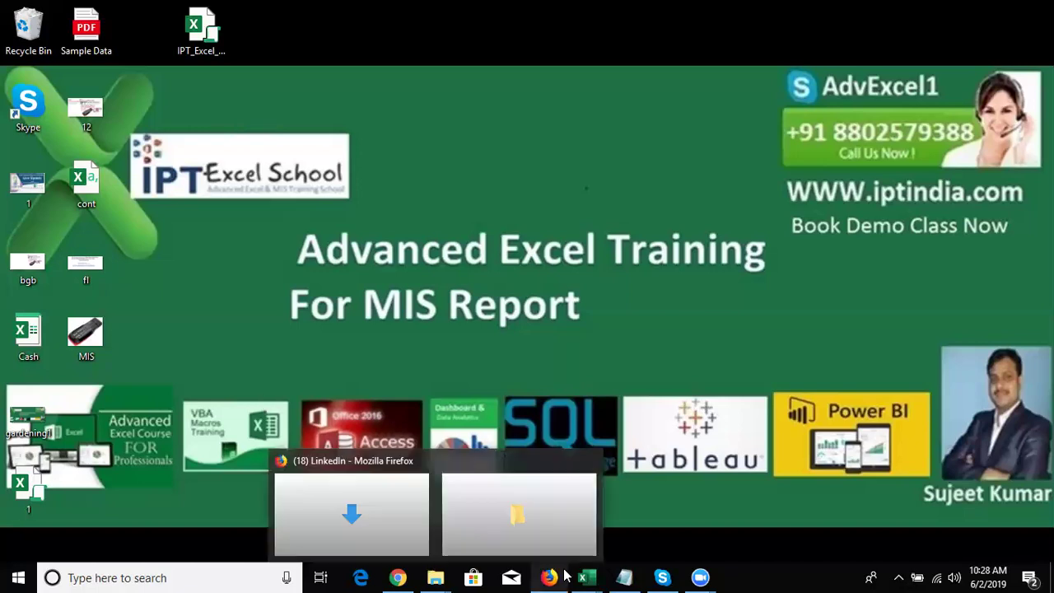
pyautogui.moveTo(587, 577)
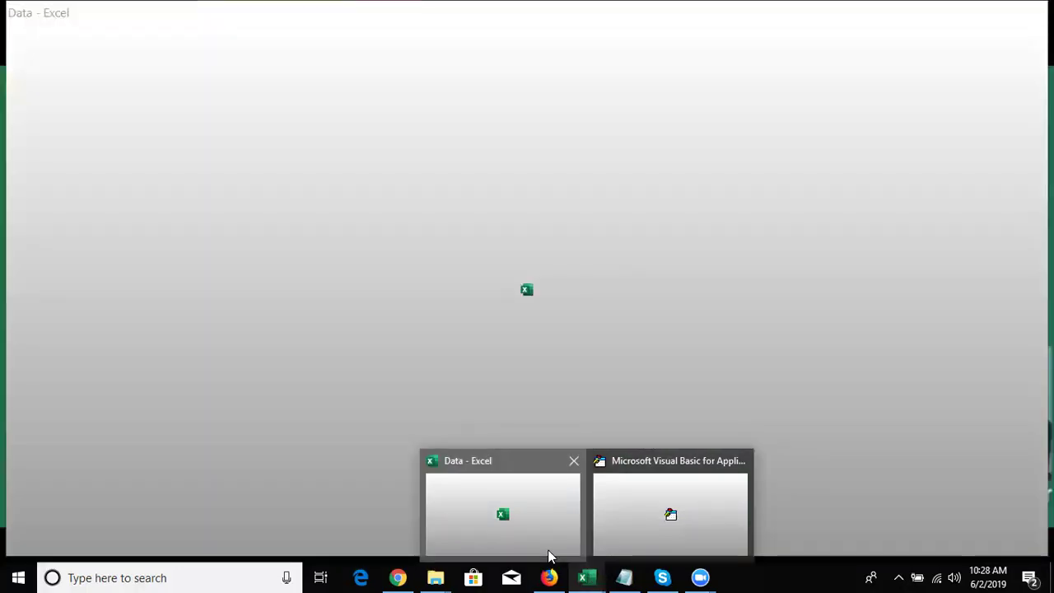
# Step: Bring the Data workbook's Sheet13 score table forward and select empty cell G4
pyautogui.click(548, 553)
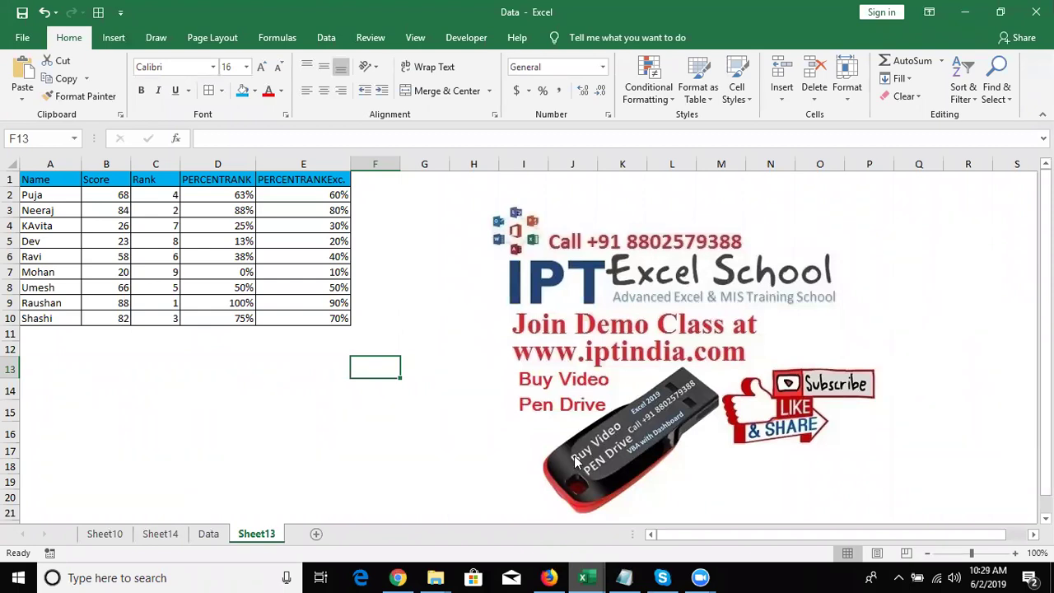
pyautogui.click(493, 273)
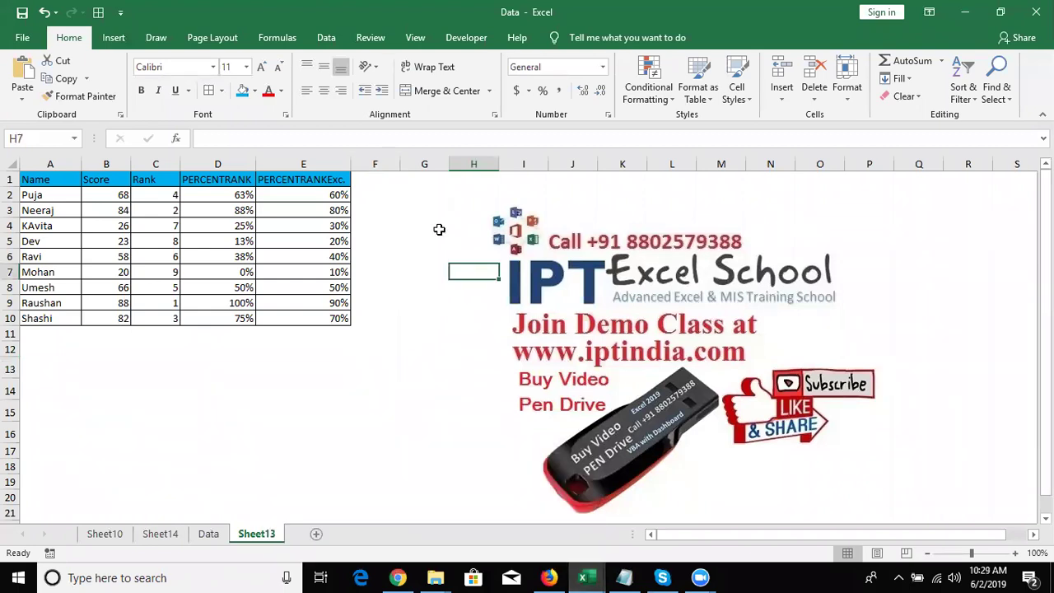
pyautogui.click(439, 230)
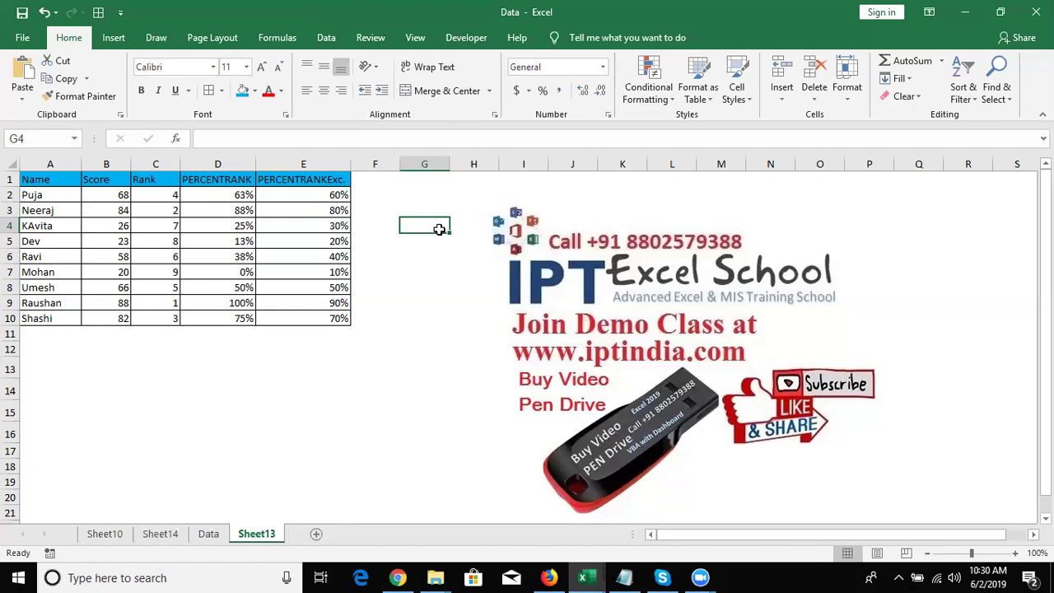
pyautogui.press('Up')
pyautogui.press('Up')
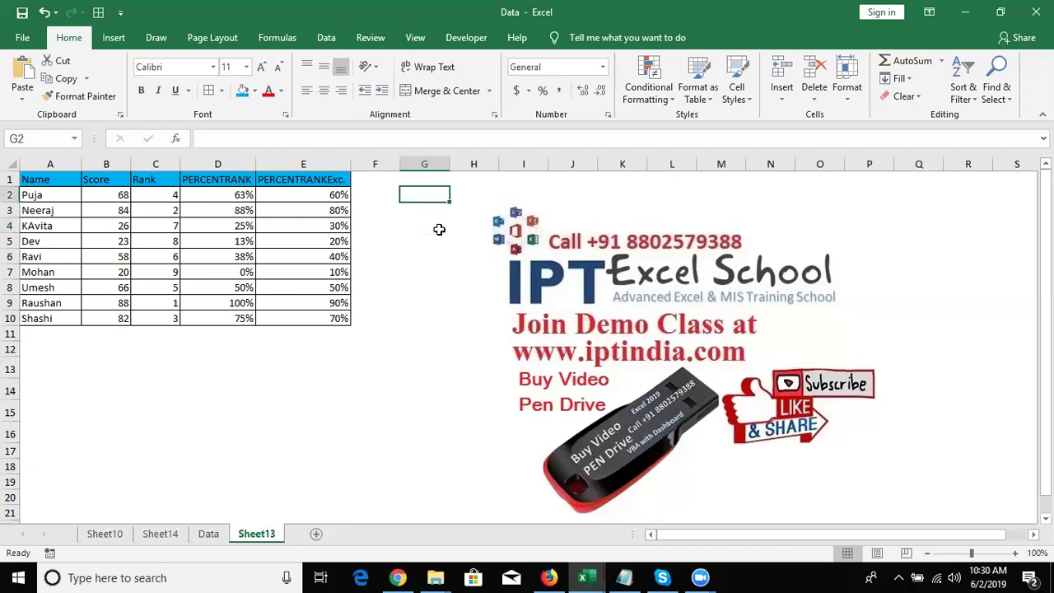
pyautogui.press('Down')
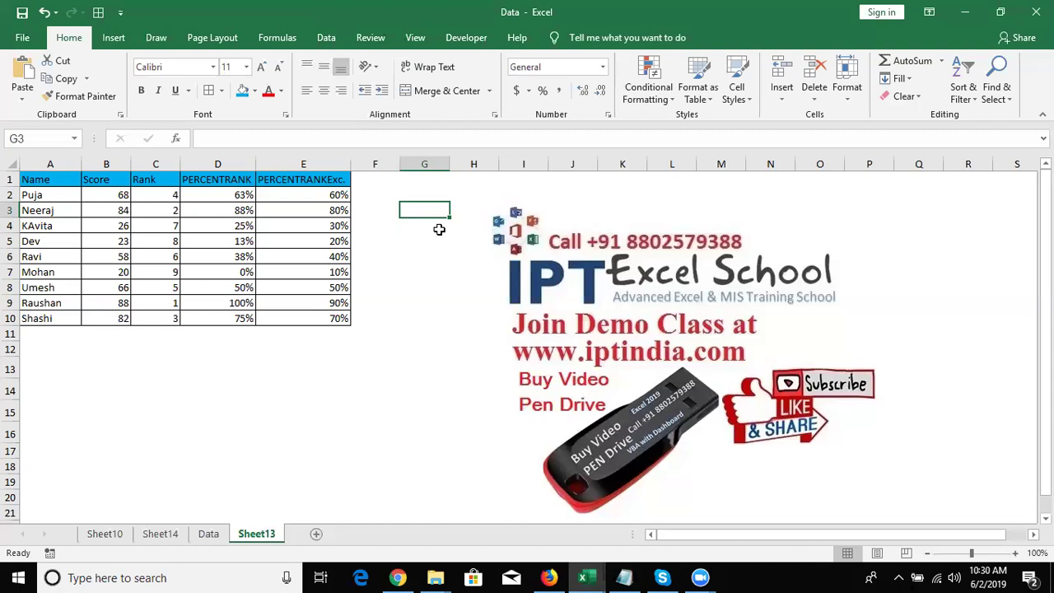
pyautogui.write('5')
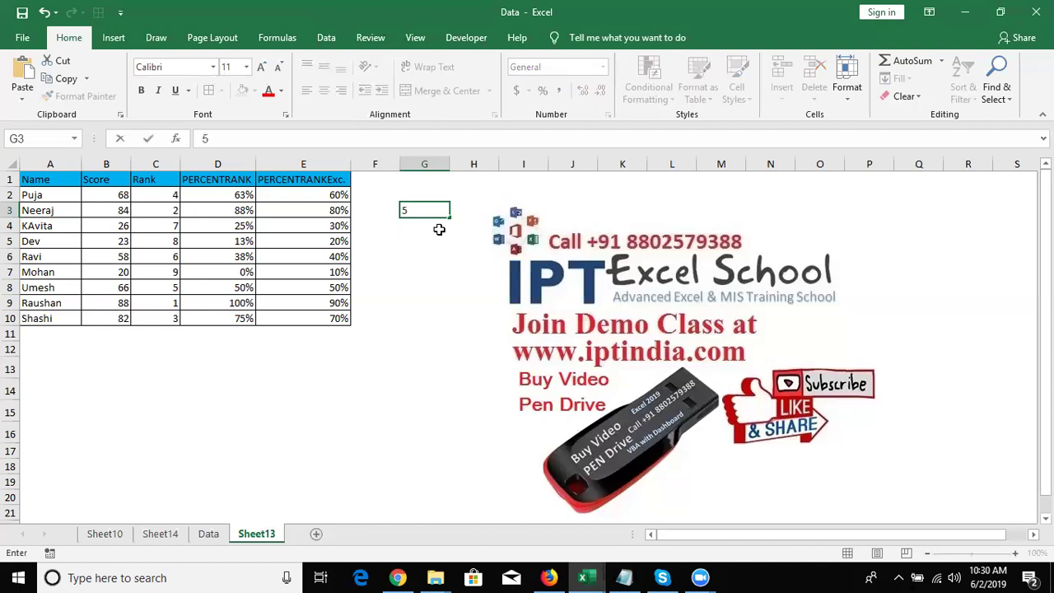
pyautogui.write('am to 11')
pyautogui.write('pm')
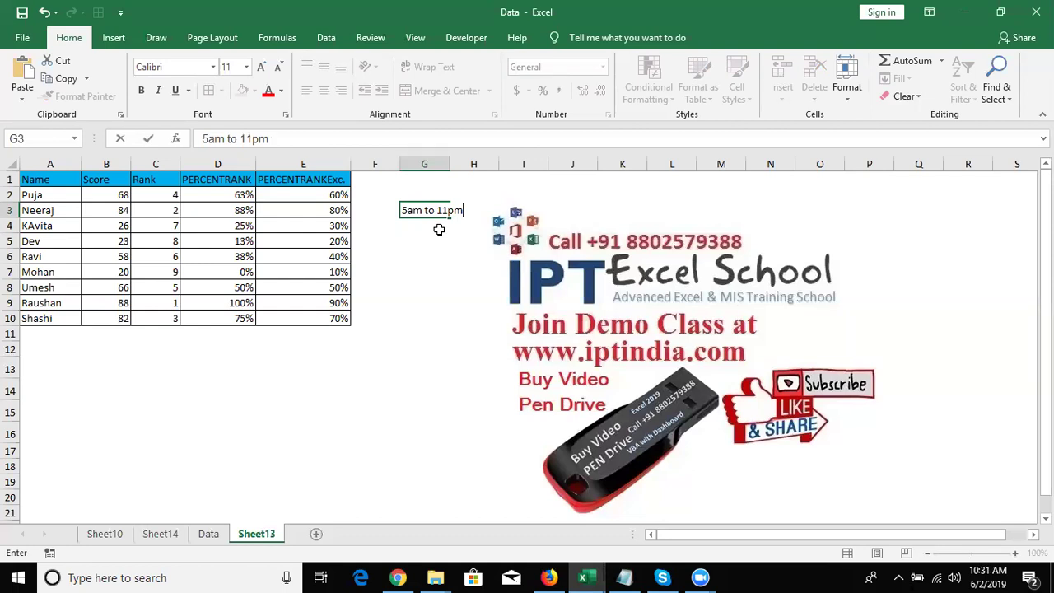
pyautogui.press('Escape')
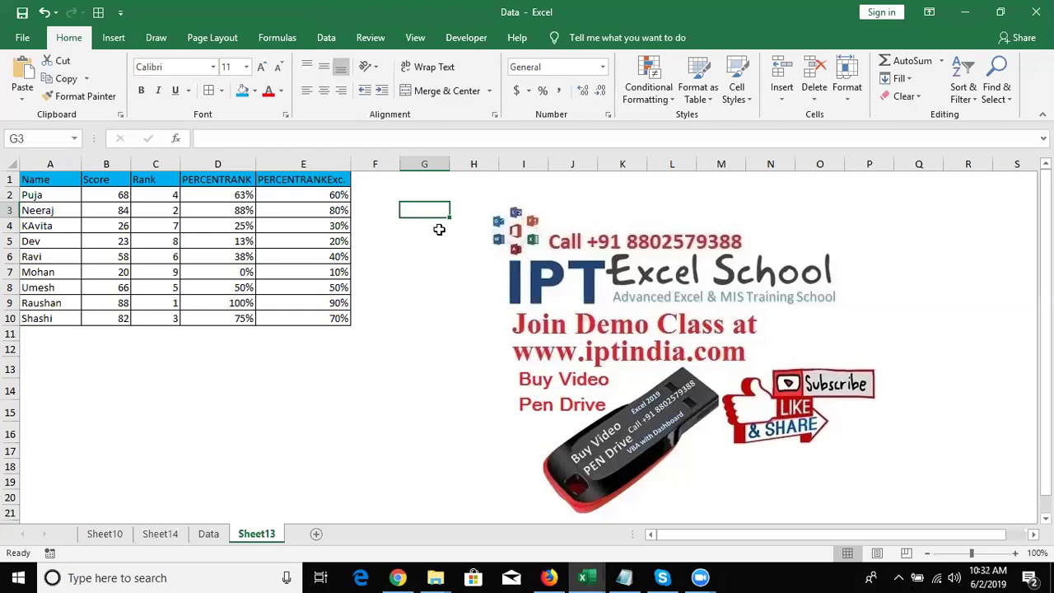
# Step: Minimise Excel with Windows+D to reveal the Advanced Excel Training wallpaper
pyautogui.press('super+d')
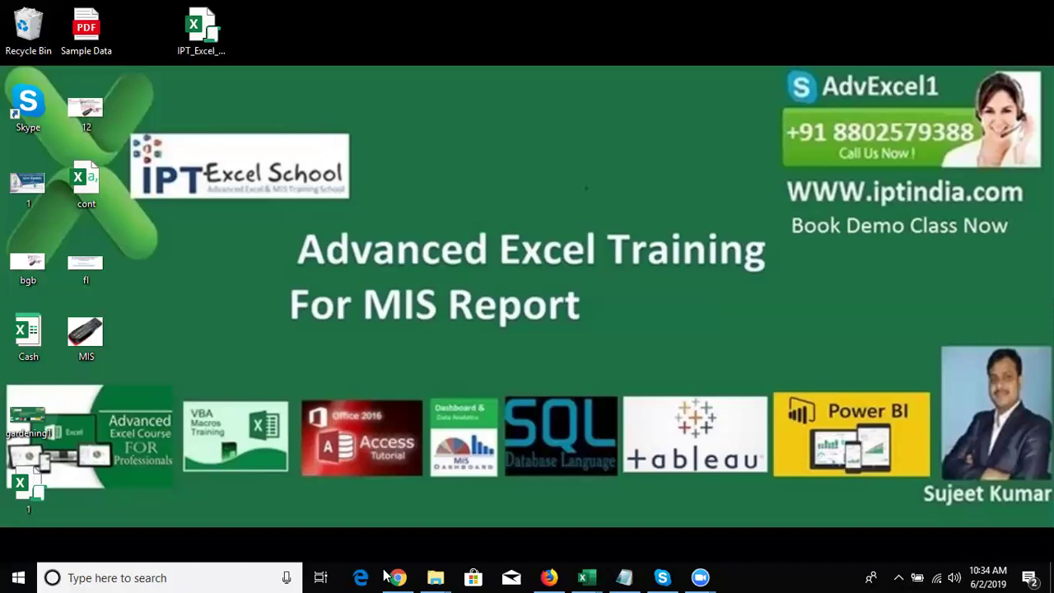
pyautogui.moveTo(392, 576)
pyautogui.moveTo(6, 380); pyautogui.dragTo(933, 483)
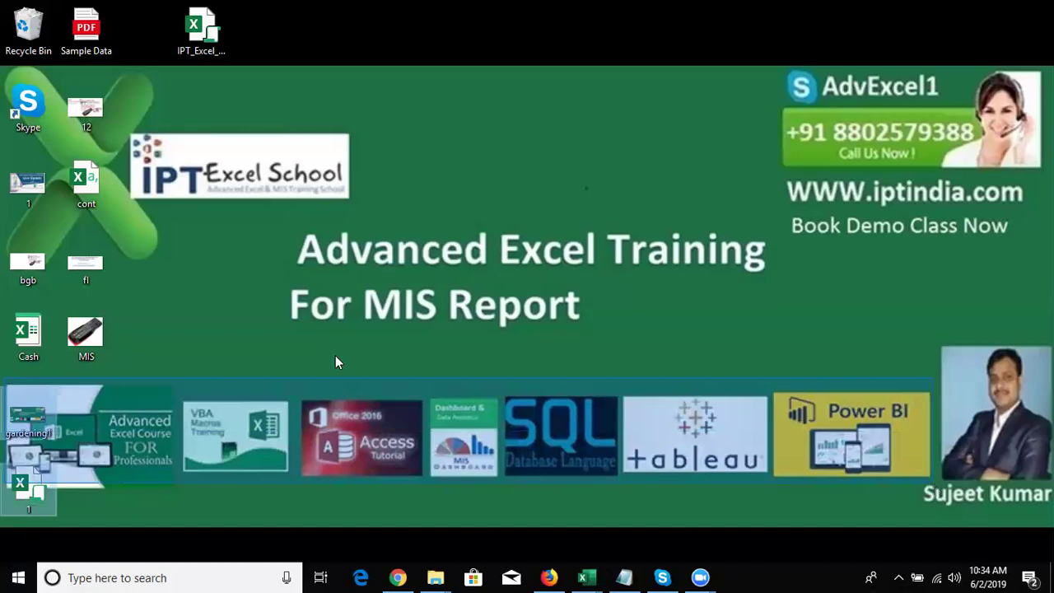
pyautogui.click(2, 387)
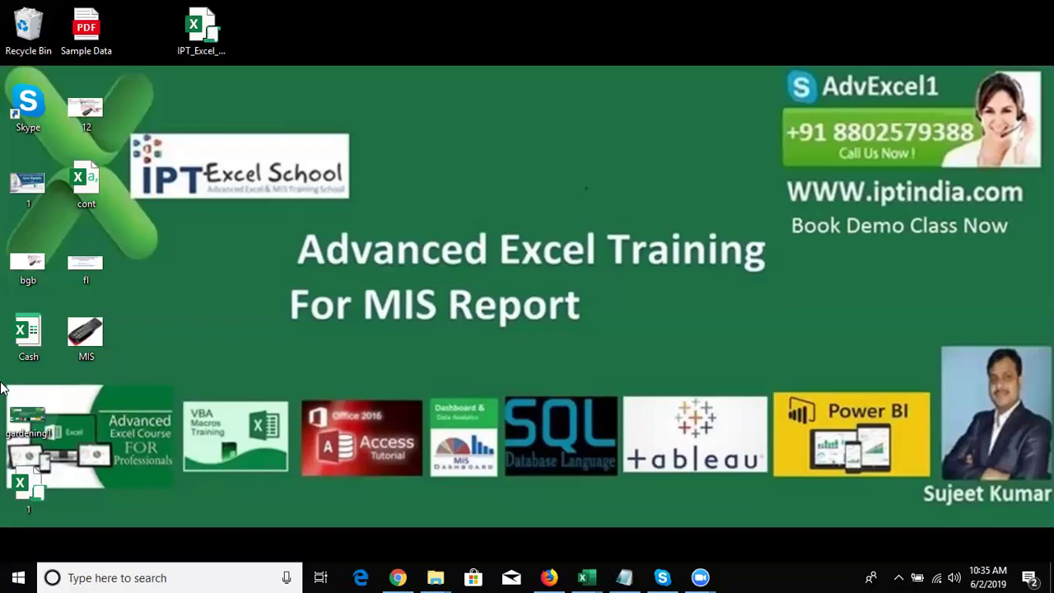
pyautogui.moveTo(2, 384); pyautogui.dragTo(175, 491)
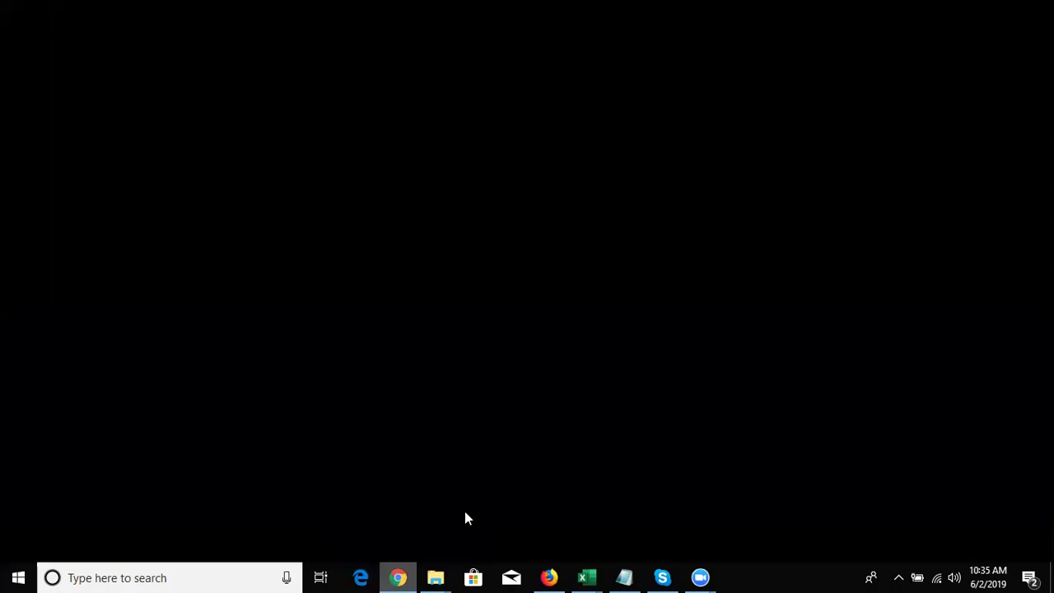
# Step: Bring up Firefox and load iptindia.com in place of the Google tab's address
pyautogui.click(397, 577)
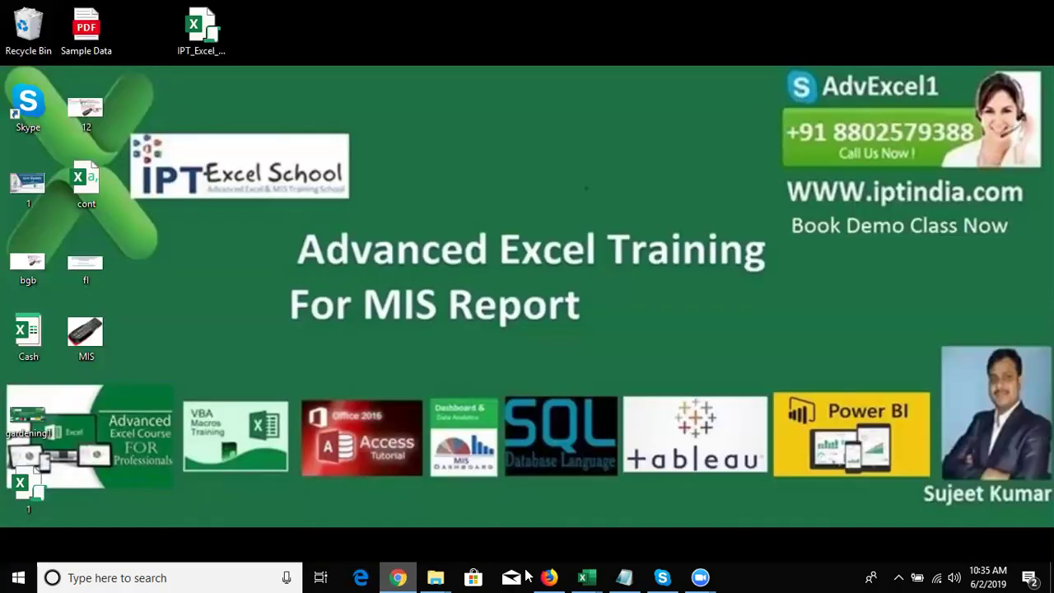
pyautogui.click(550, 576)
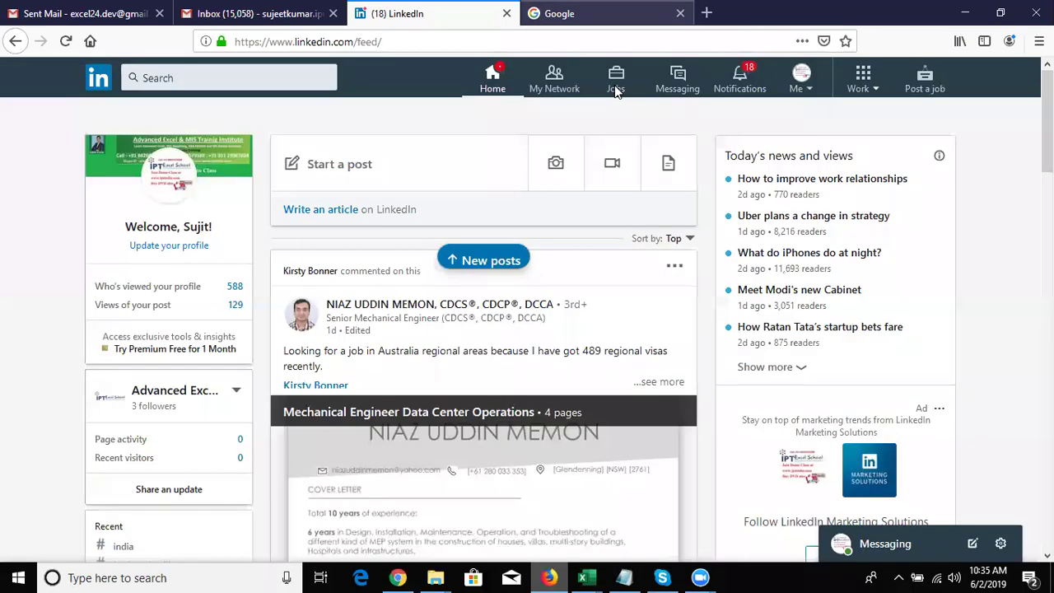
pyautogui.click(562, 20)
pyautogui.click(561, 33)
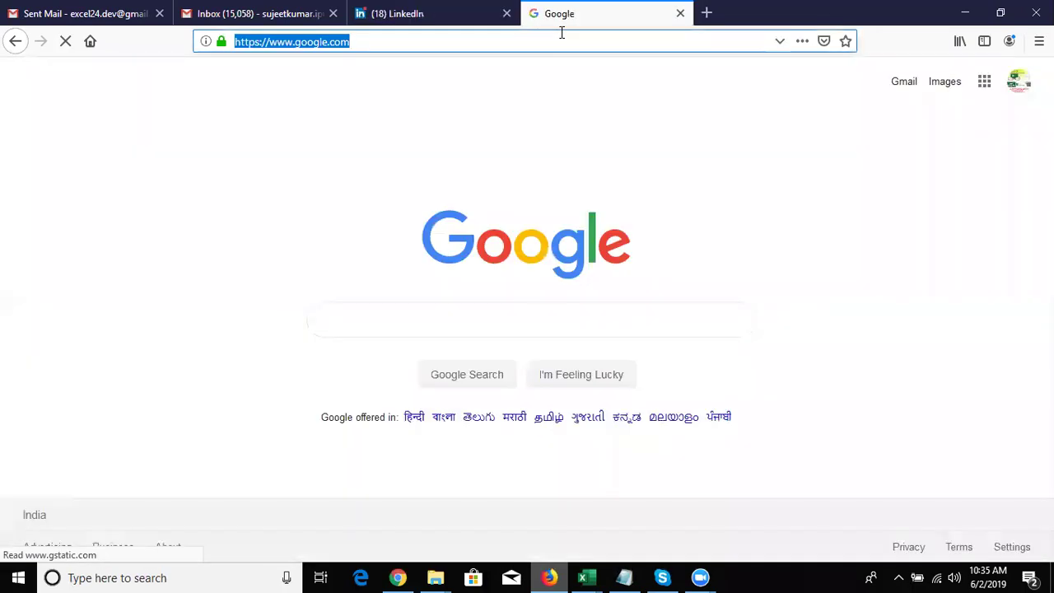
pyautogui.write('iptindia')
pyautogui.press('Return')
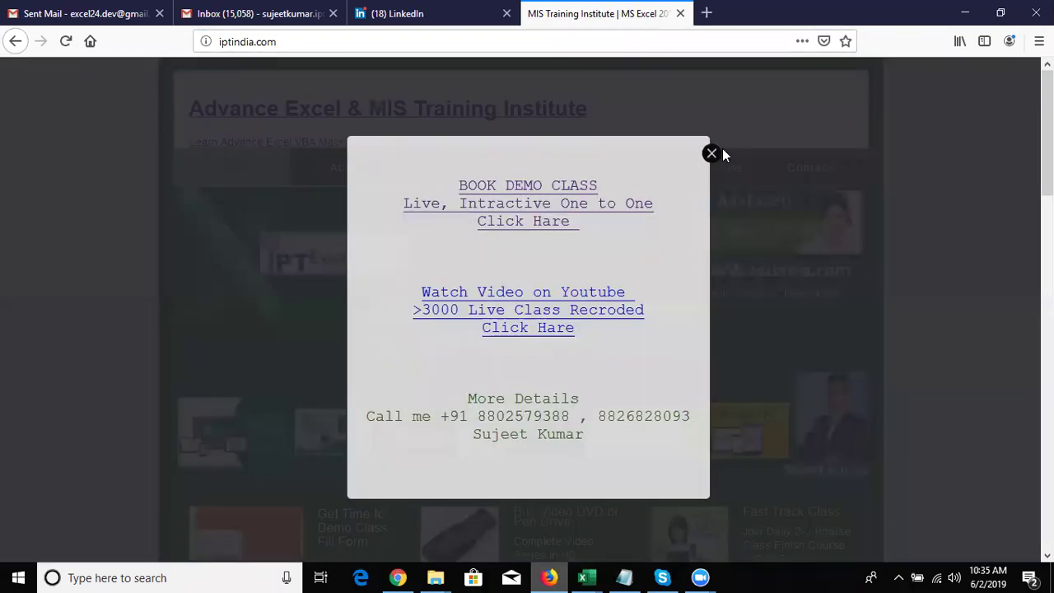
# Step: Close the Book Demo Class popup and scroll down to the Courses Offered section
pyautogui.click(711, 154)
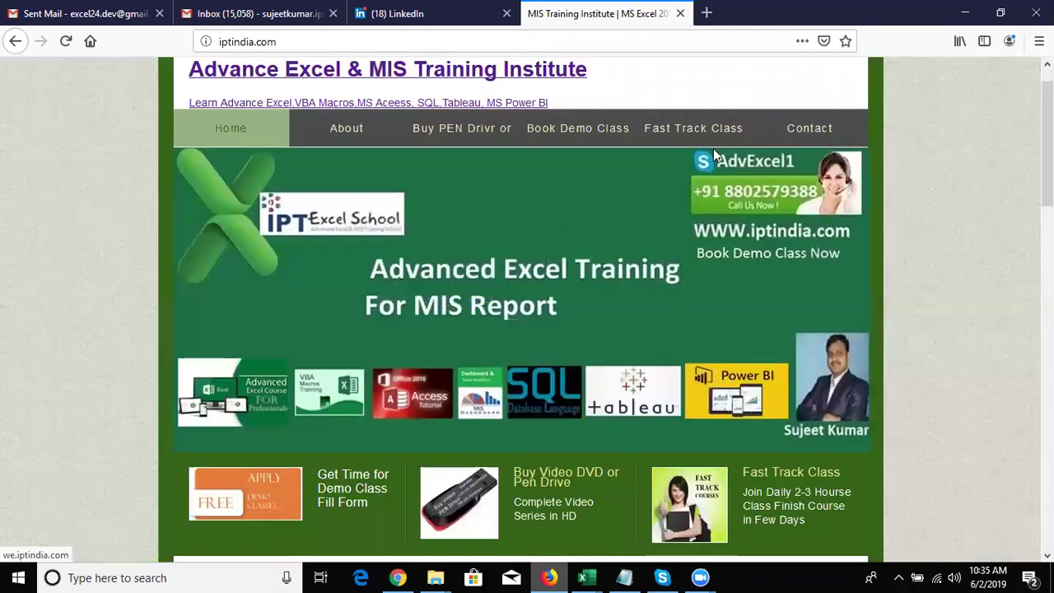
pyautogui.scroll(-5, 462, 386)
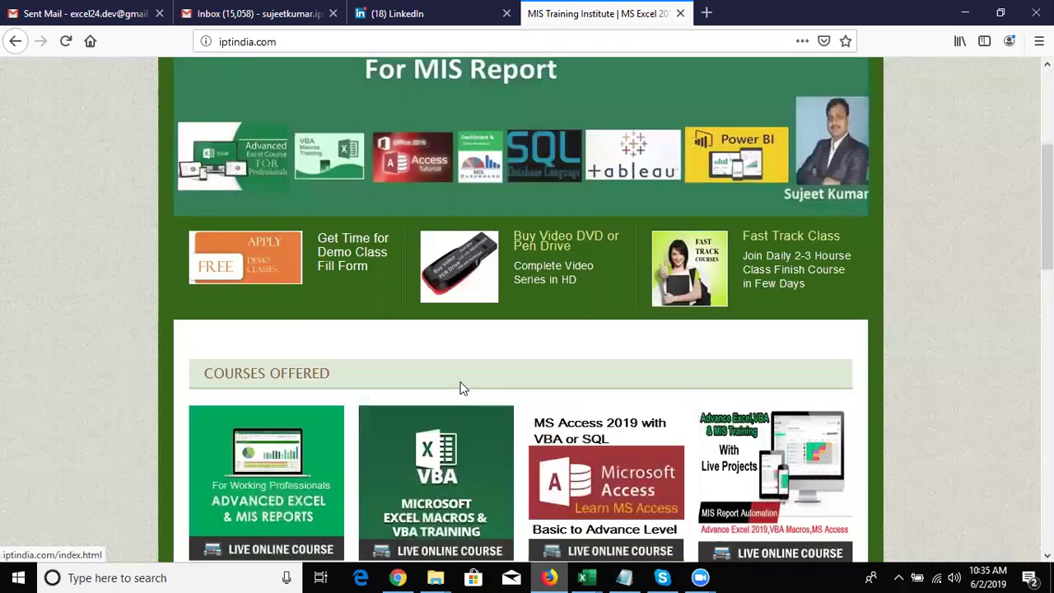
pyautogui.scroll(-5, 265, 258)
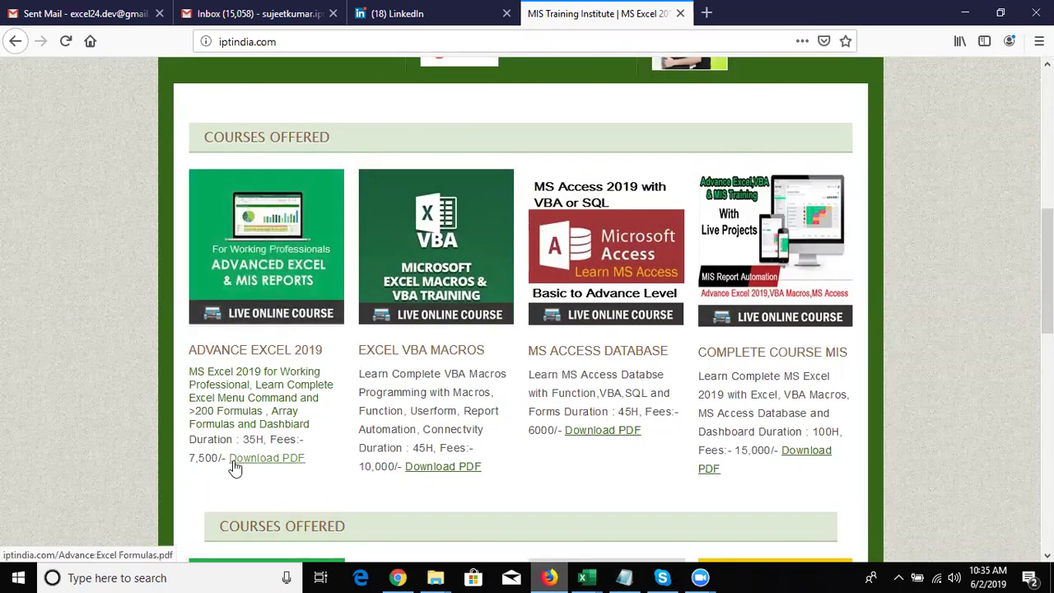
# Step: Open the Advanced Excel Formulas course page and scroll through its syllabus modules
pyautogui.click(248, 274)
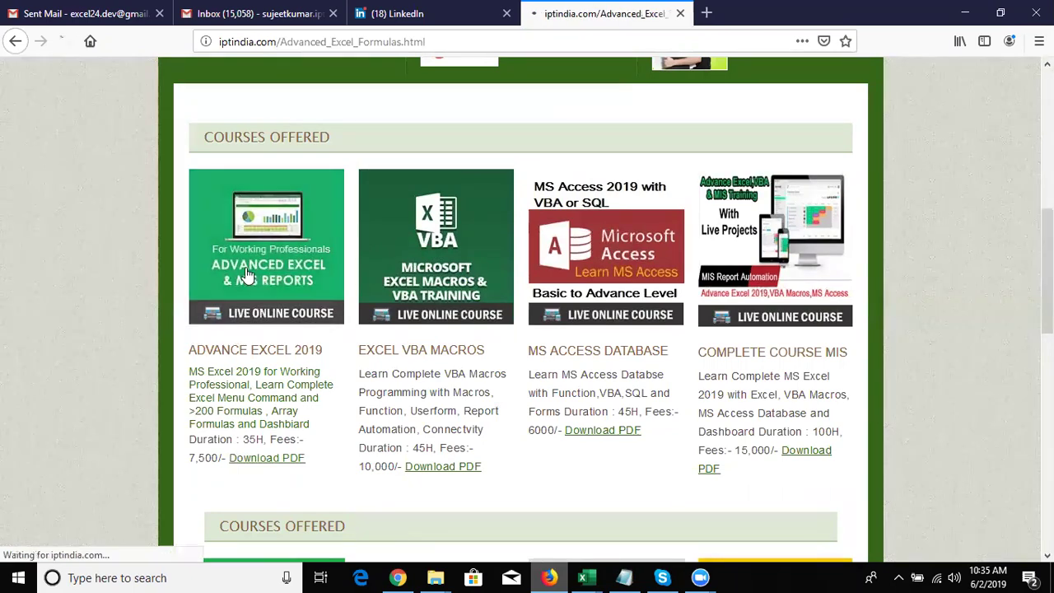
pyautogui.scroll(-1, 247, 275)
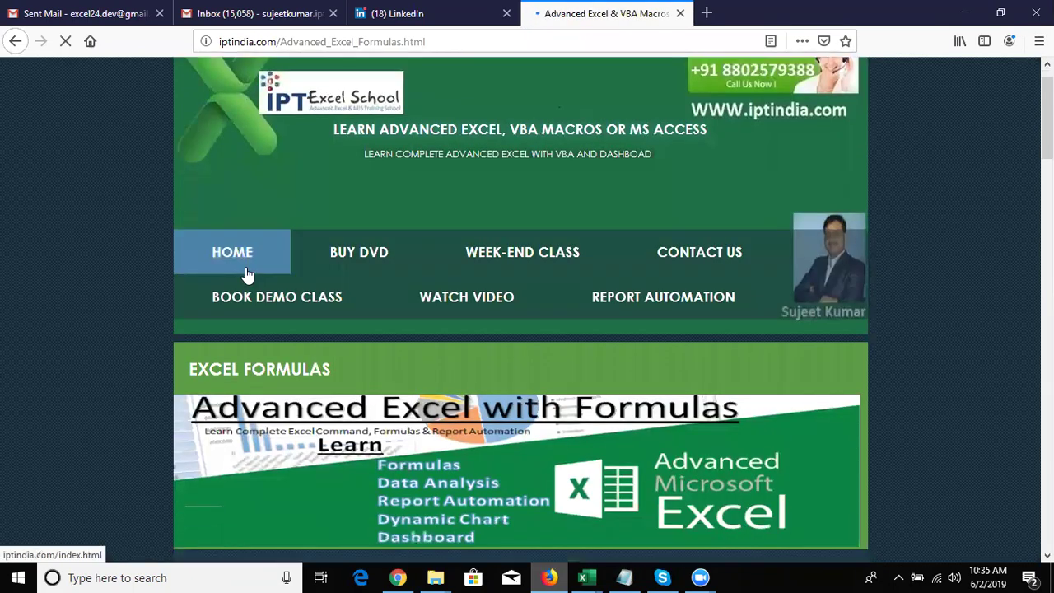
pyautogui.scroll(-3, 248, 274)
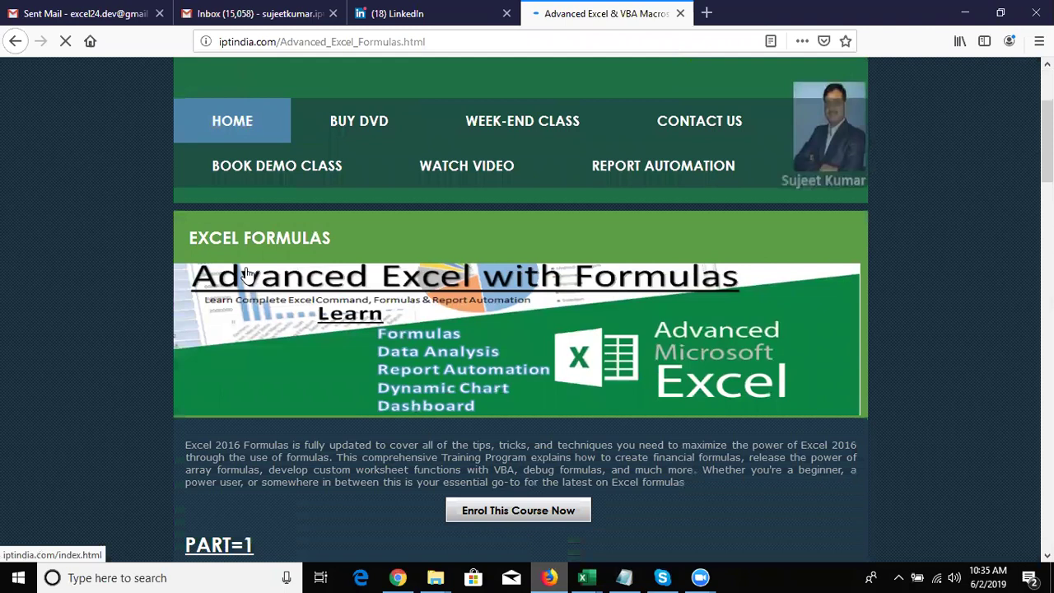
pyautogui.scroll(-1, 247, 274)
pyautogui.scroll(-4, 247, 274)
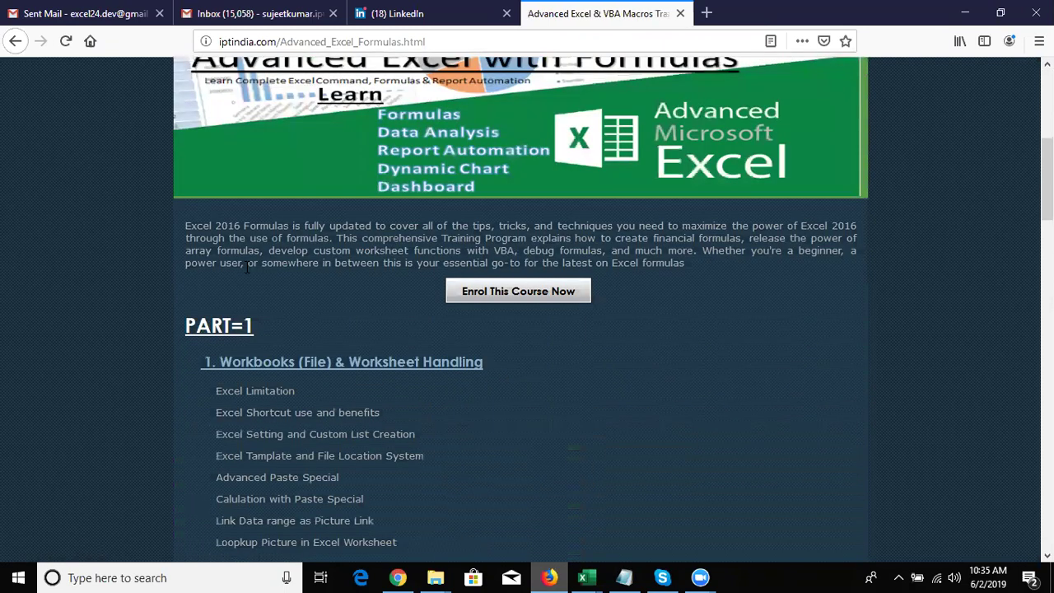
pyautogui.scroll(-3, 246, 268)
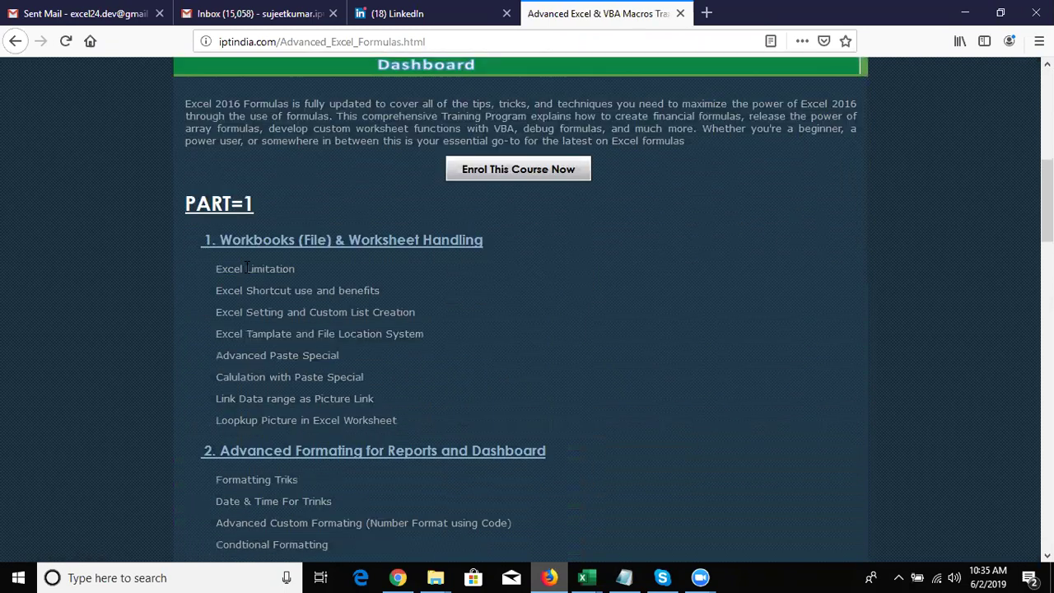
pyautogui.scroll(-1, 247, 267)
pyautogui.scroll(-1, 247, 267)
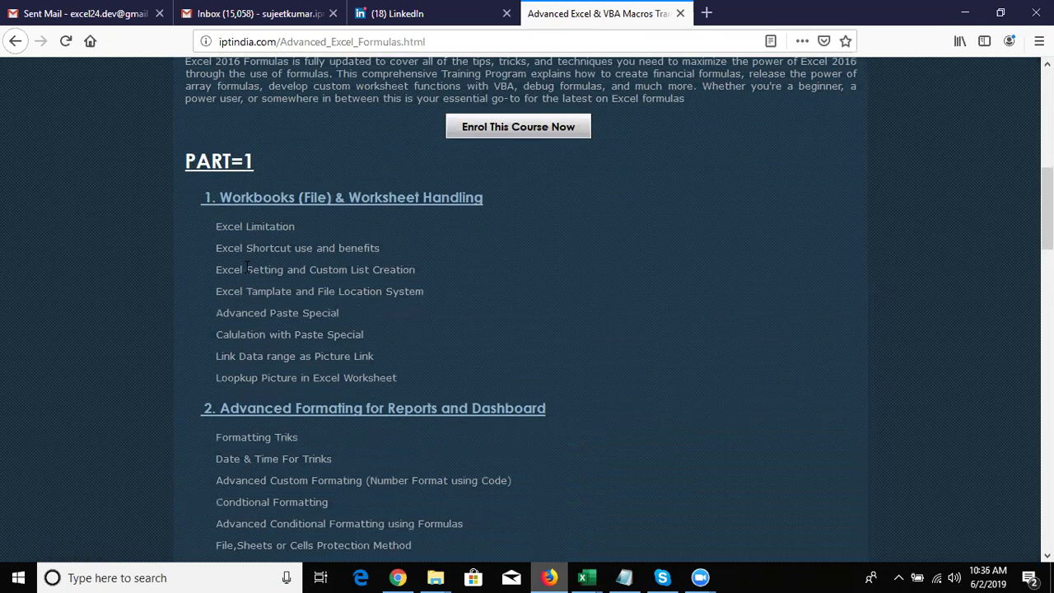
pyautogui.scroll(-2, 247, 268)
pyautogui.scroll(-5, 246, 267)
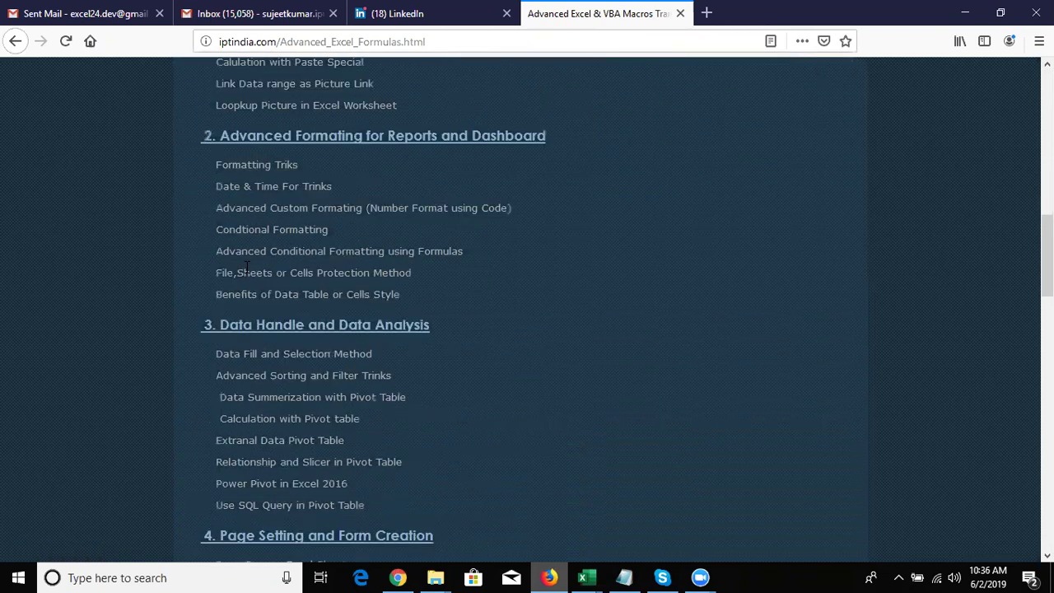
pyautogui.scroll(-7, 246, 268)
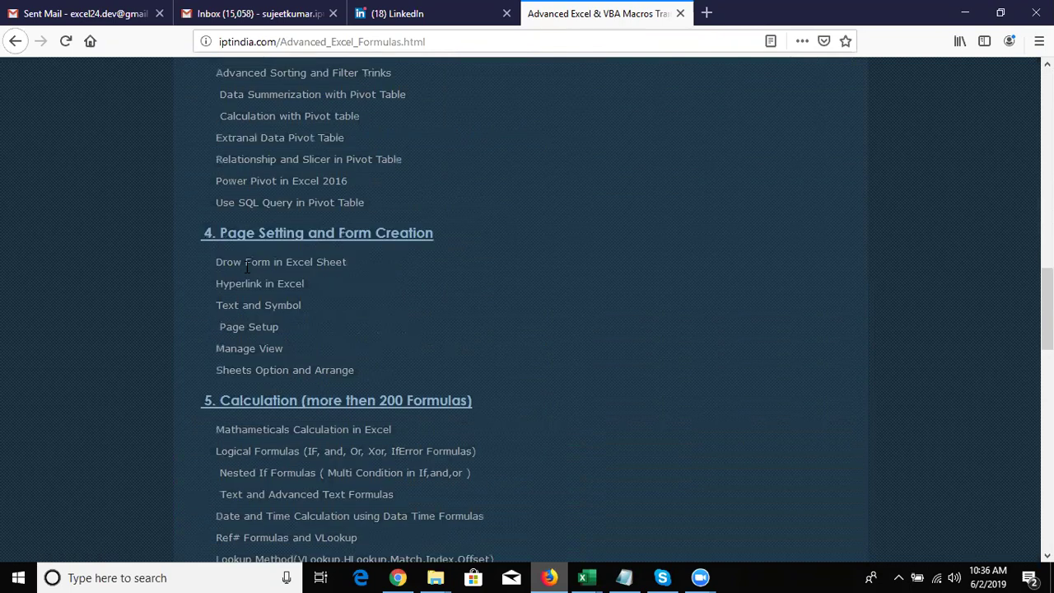
pyautogui.scroll(-6, 246, 268)
pyautogui.scroll(-10, 246, 267)
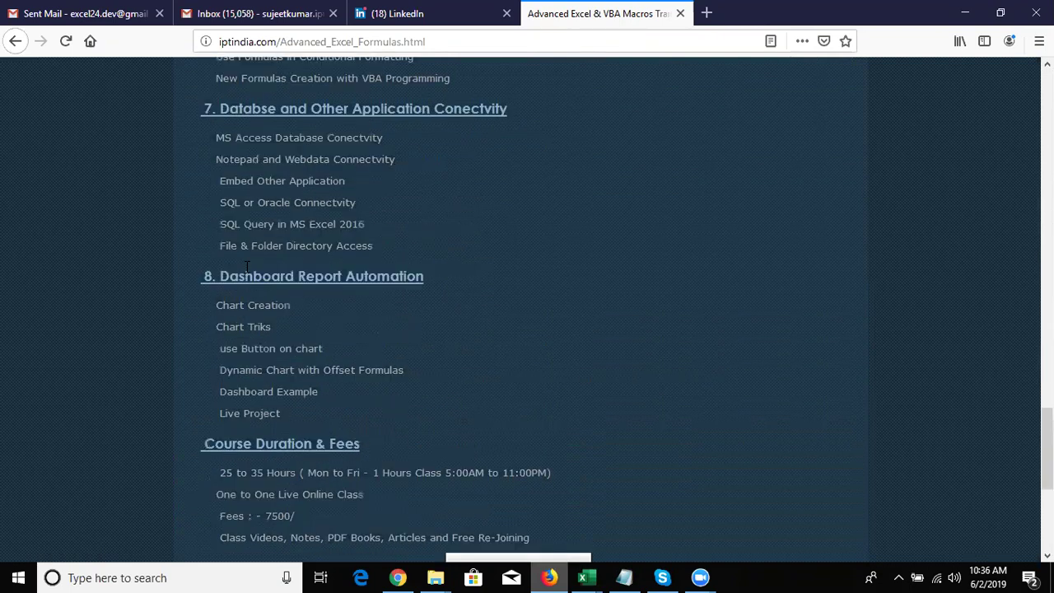
pyautogui.scroll(-2, 247, 268)
pyautogui.scroll(2, 246, 268)
pyautogui.scroll(10, 246, 268)
pyautogui.scroll(10, 246, 268)
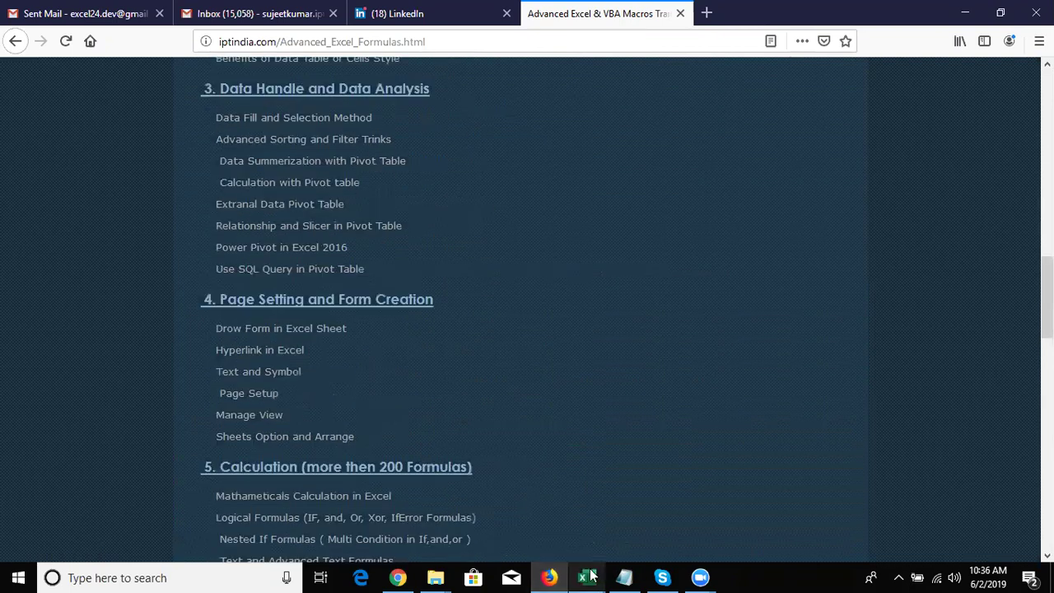
pyautogui.moveTo(591, 574)
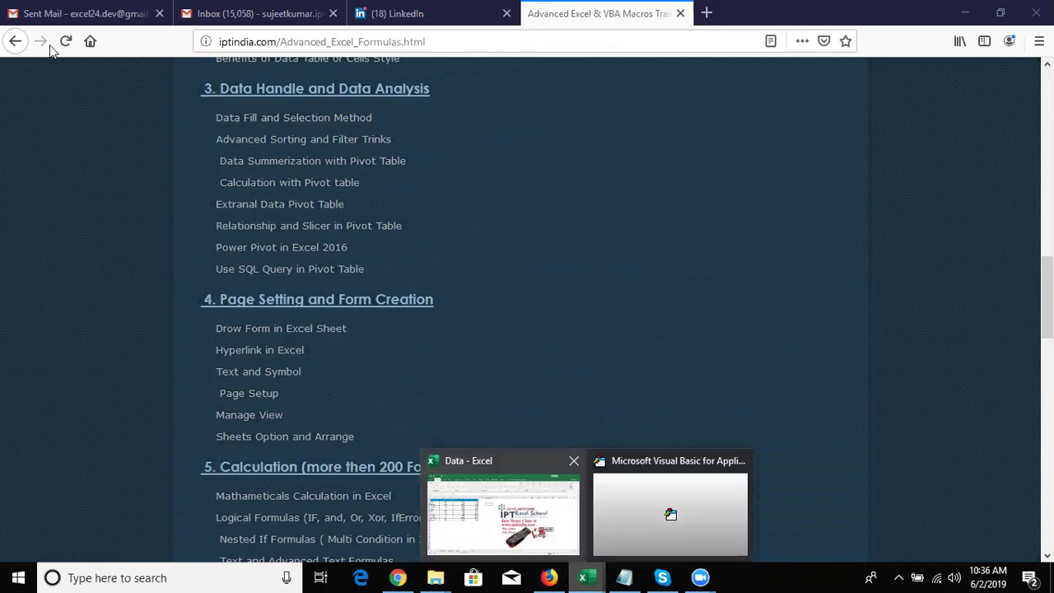
pyautogui.click(503, 515)
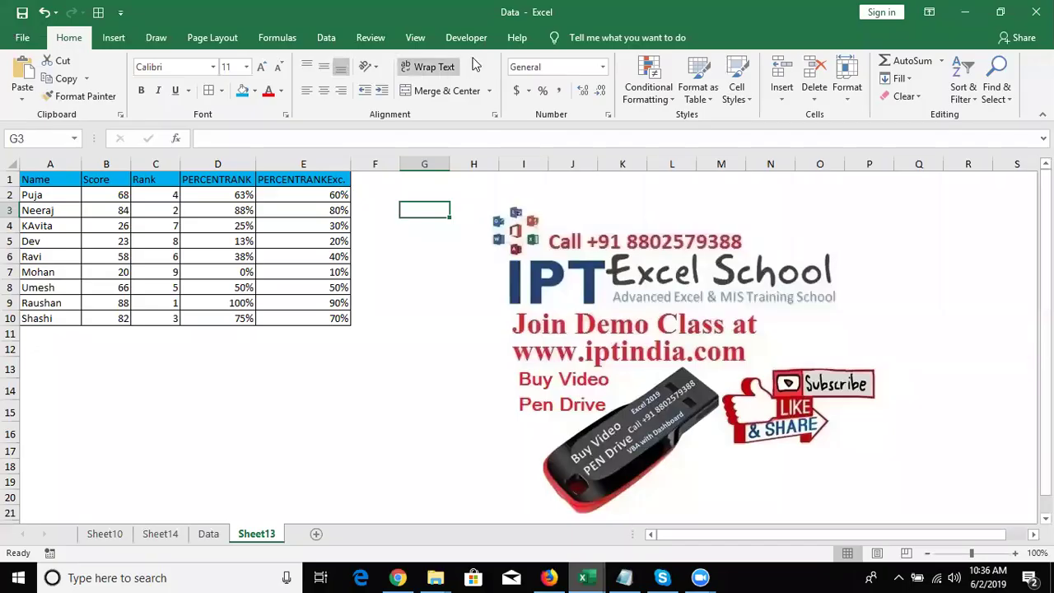
pyautogui.click(322, 464)
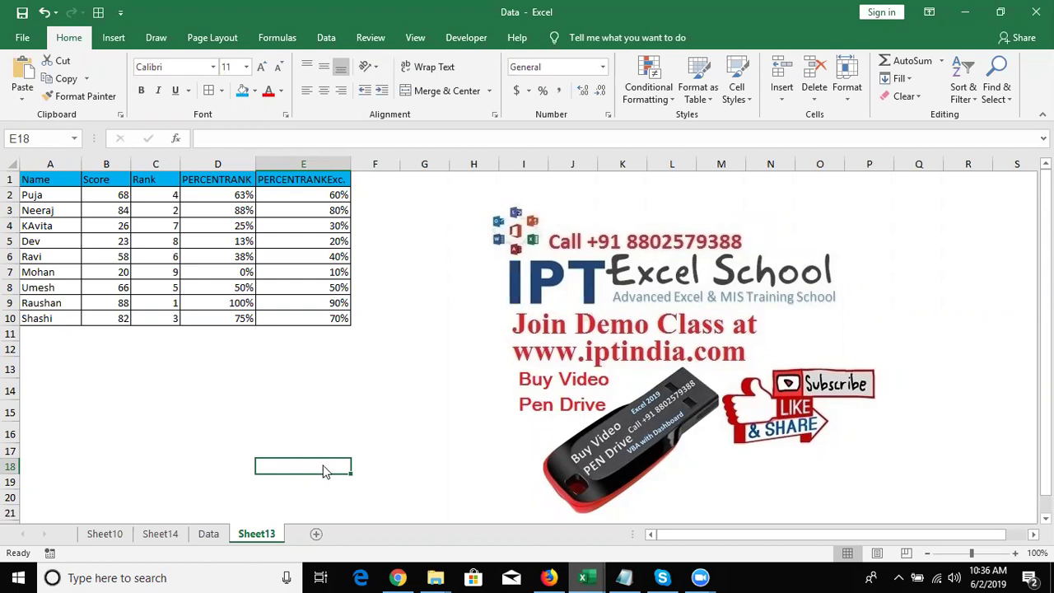
pyautogui.hotkey('alt', 'Tab')
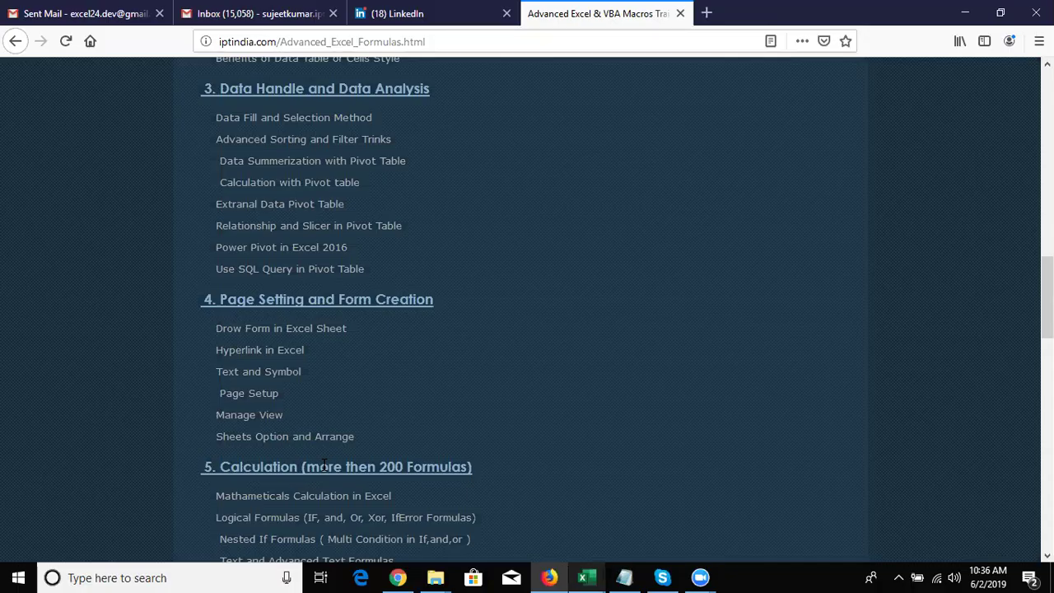
pyautogui.hotkey('alt', 'Tab')
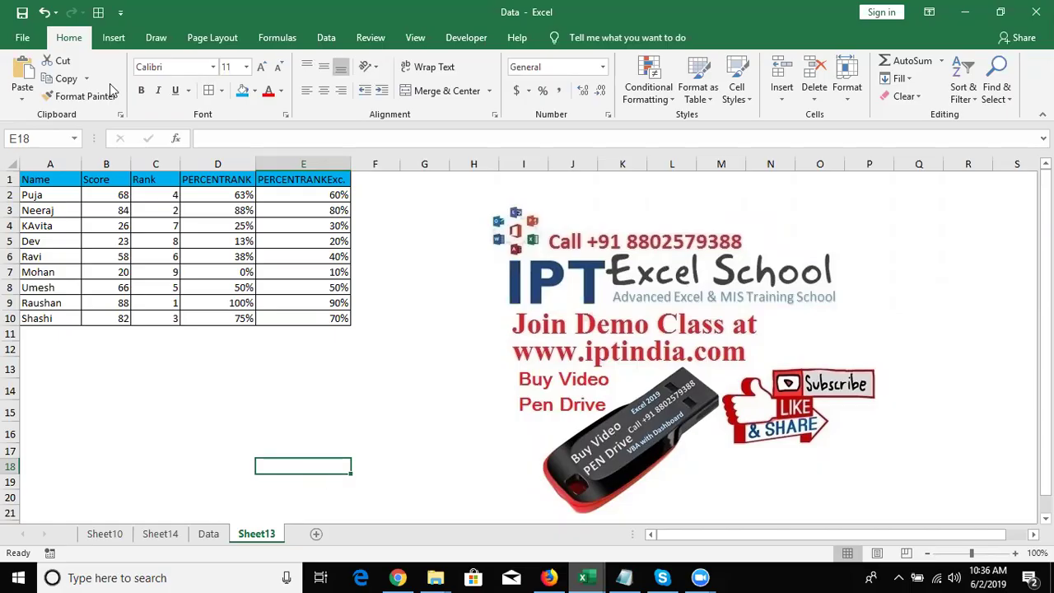
pyautogui.click(202, 39)
pyautogui.click(174, 37)
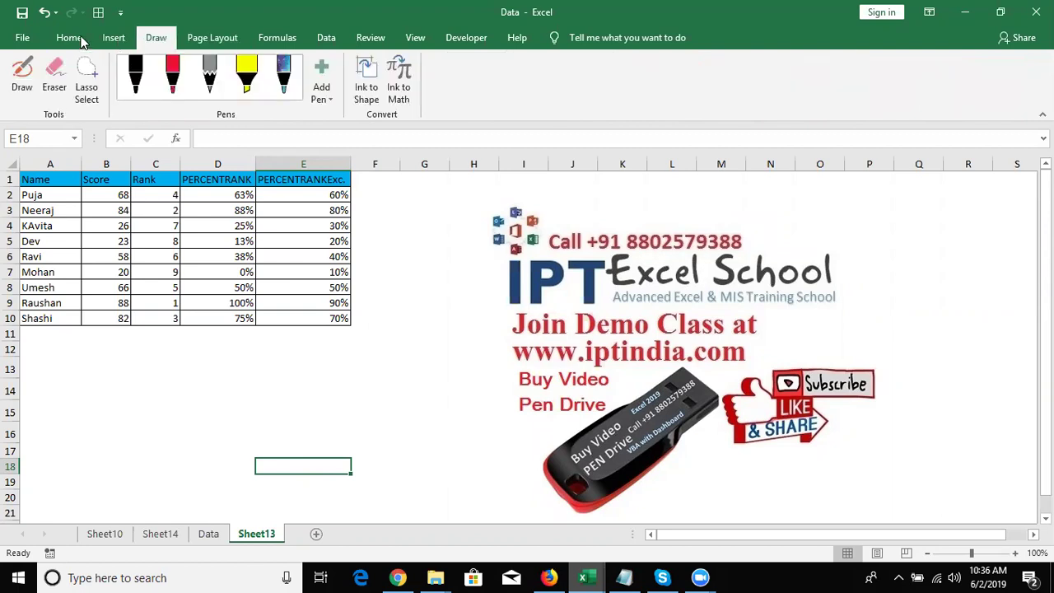
pyautogui.click(27, 37)
pyautogui.click(27, 33)
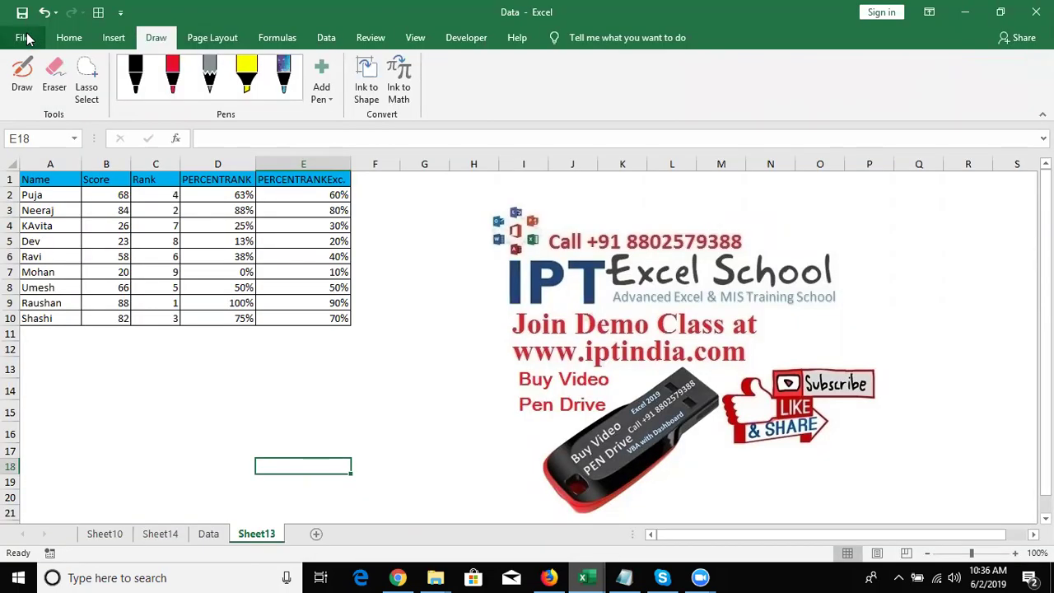
pyautogui.click(27, 35)
pyautogui.click(28, 35)
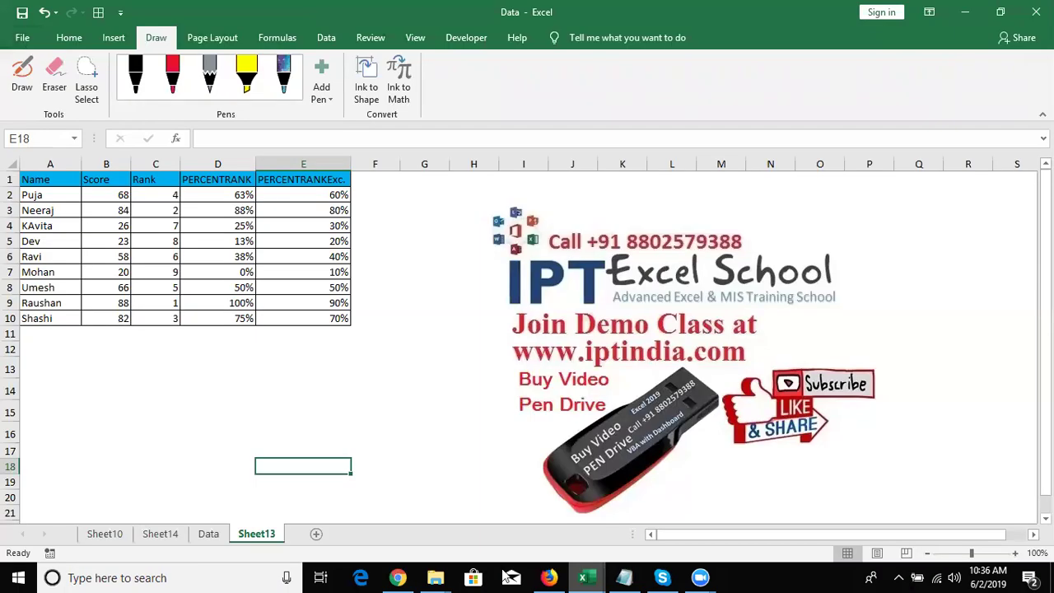
pyautogui.click(540, 576)
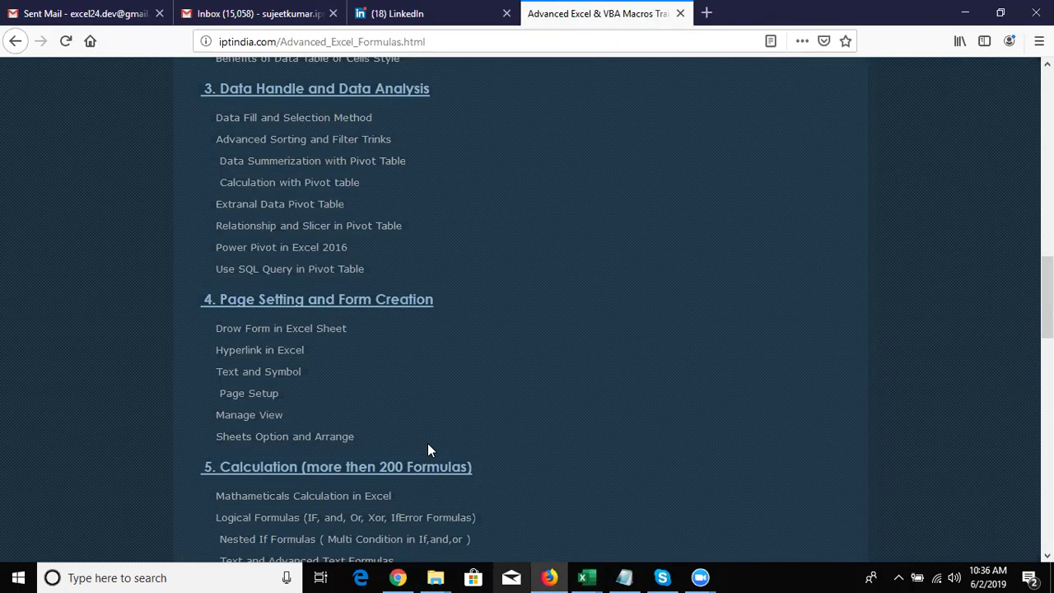
# Step: Scroll to Course Duration & Fees and highlight the 25 and 35 course hours
pyautogui.scroll(-5, 428, 445)
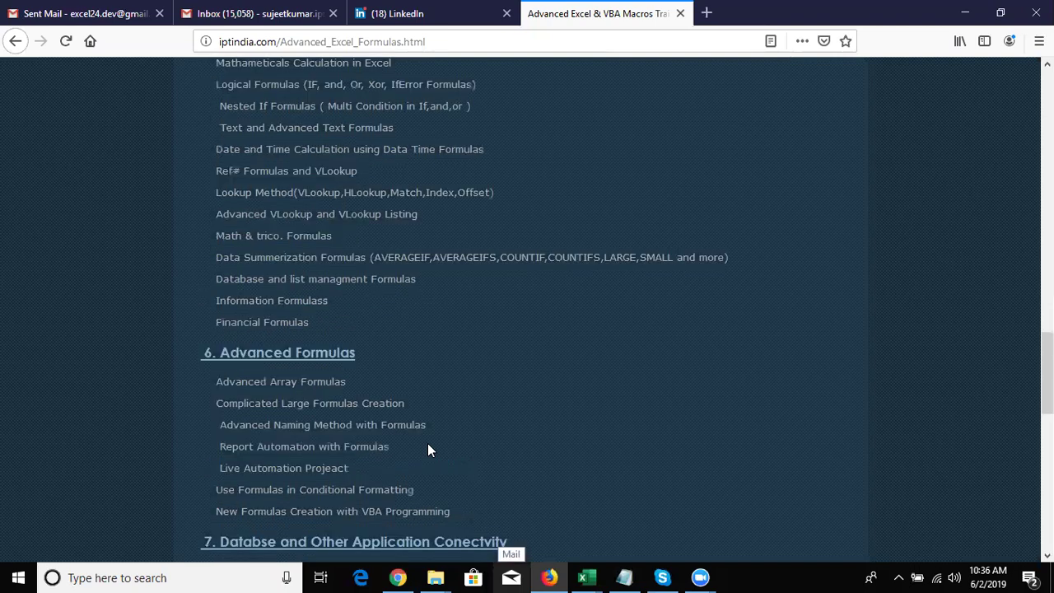
pyautogui.scroll(-5, 428, 447)
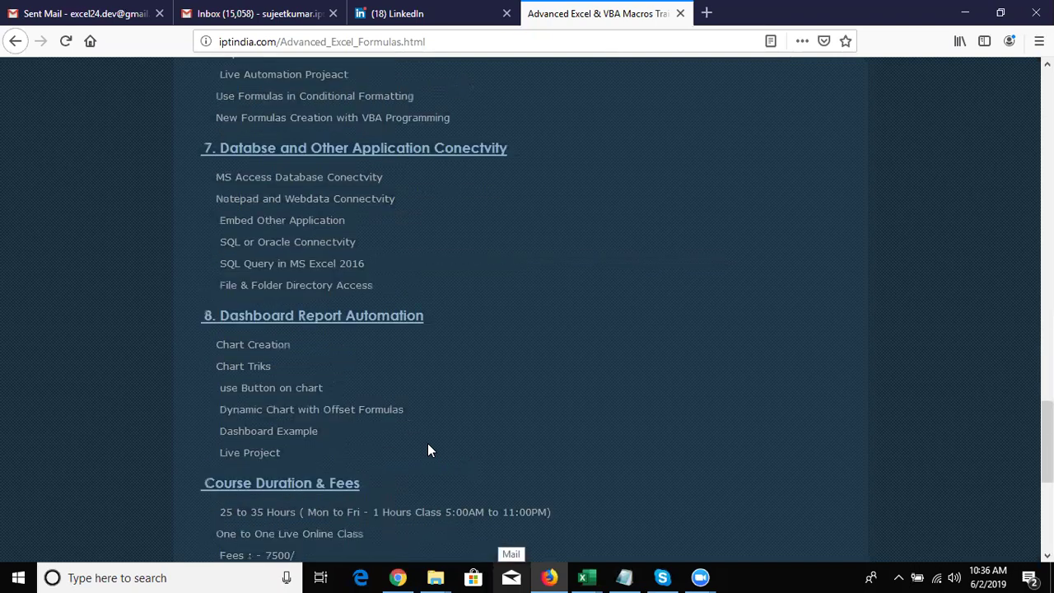
pyautogui.scroll(-2, 428, 447)
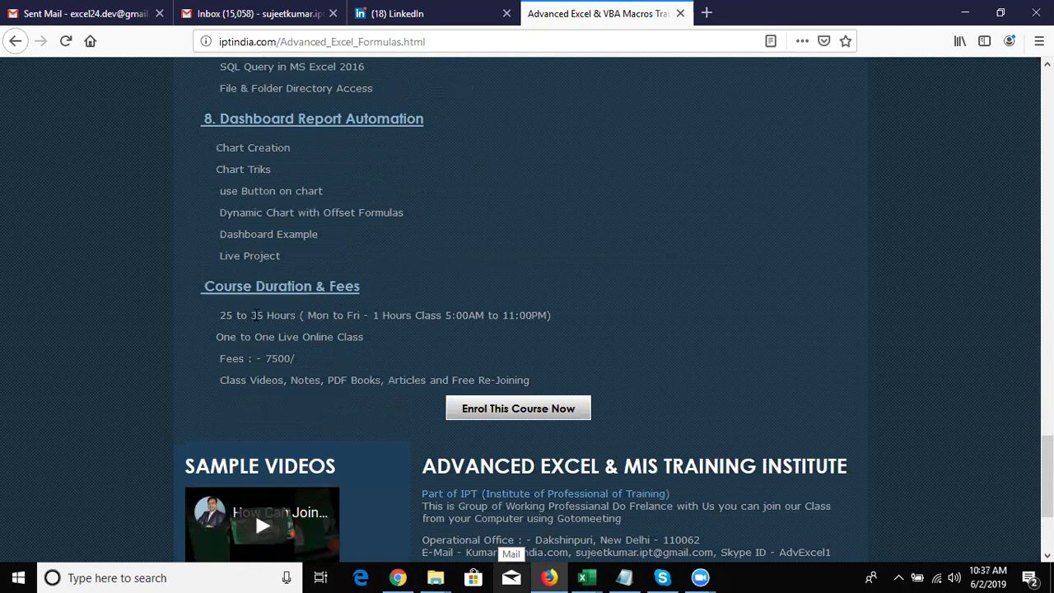
pyautogui.doubleClick(256, 315)
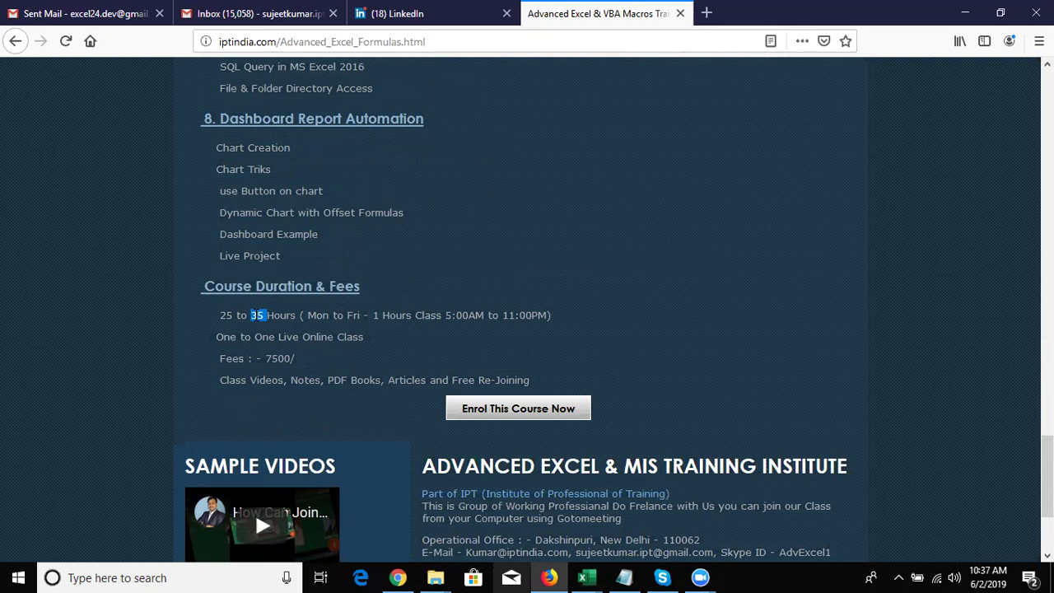
pyautogui.doubleClick(258, 315)
pyautogui.doubleClick(226, 315)
pyautogui.doubleClick(253, 315)
pyautogui.tripleClick(253, 315)
pyautogui.doubleClick(253, 315)
# Step: Highlight the One to One Live Online Class line
pyautogui.tripleClick(383, 338)
pyautogui.doubleClick(383, 338)
pyautogui.tripleClick(383, 337)
pyautogui.doubleClick(382, 337)
pyautogui.click(383, 337)
pyautogui.tripleClick(383, 337)
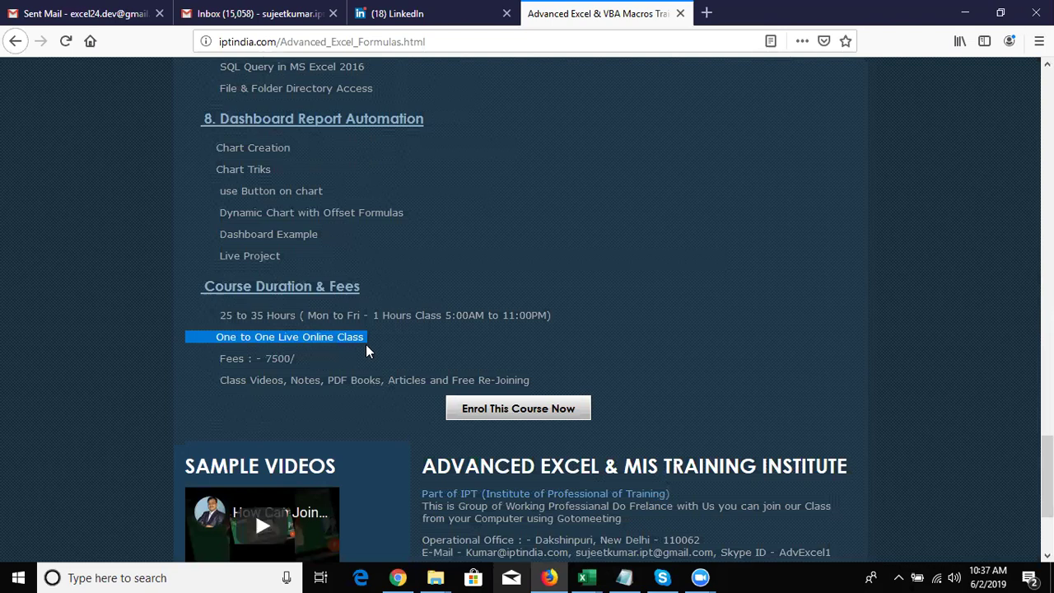
# Step: Highlight the 7500 fee and the Videos, Notes, Articles and Re-Joining extras, then minimise Firefox
pyautogui.moveTo(355, 362); pyautogui.dragTo(292, 360)
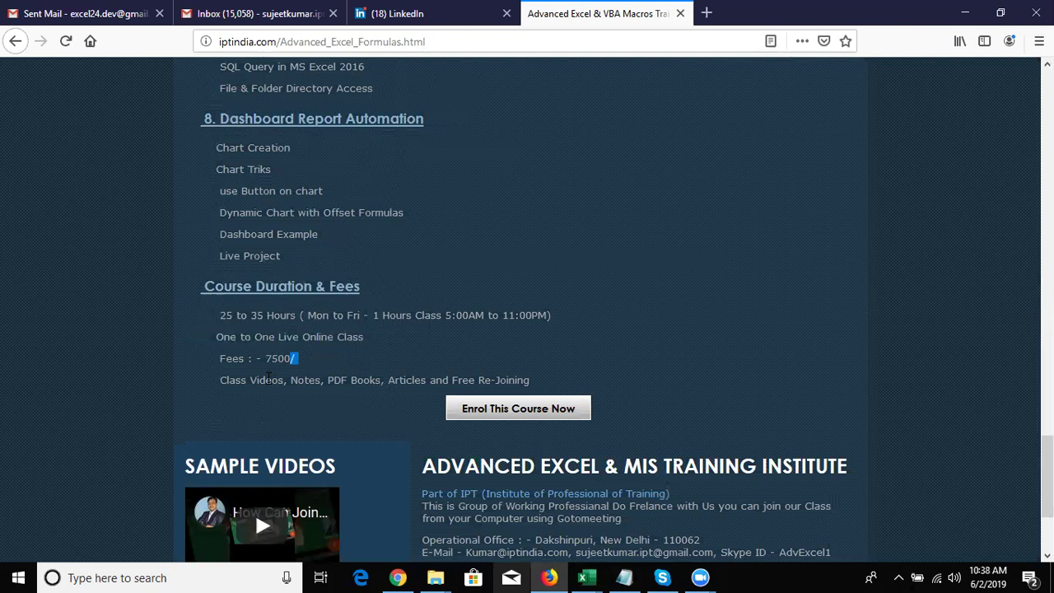
pyautogui.doubleClick(269, 380)
pyautogui.doubleClick(304, 381)
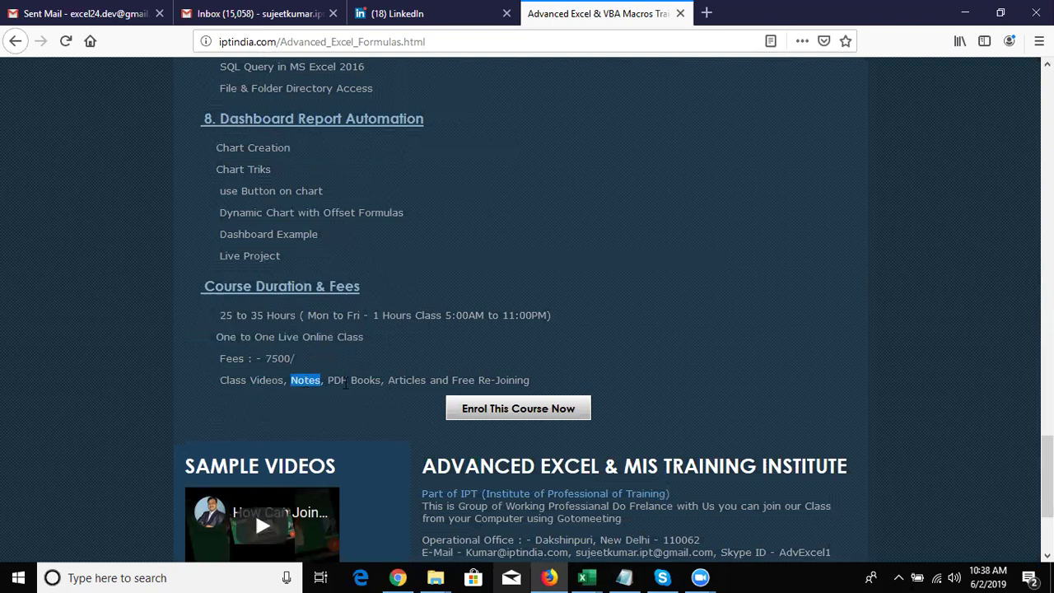
pyautogui.doubleClick(407, 379)
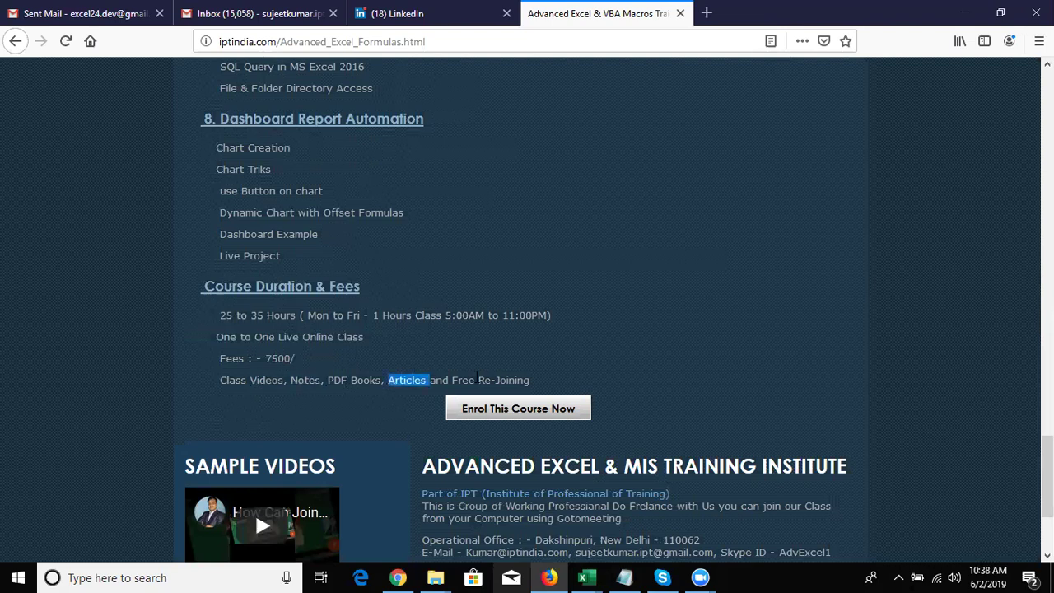
pyautogui.moveTo(490, 379); pyautogui.dragTo(480, 379)
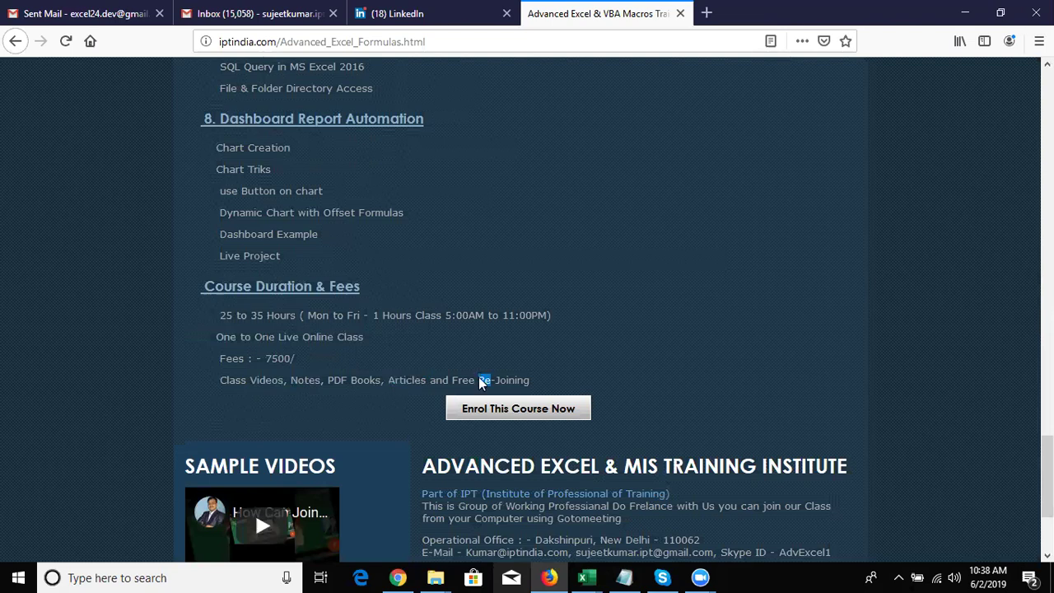
pyautogui.press('super+d')
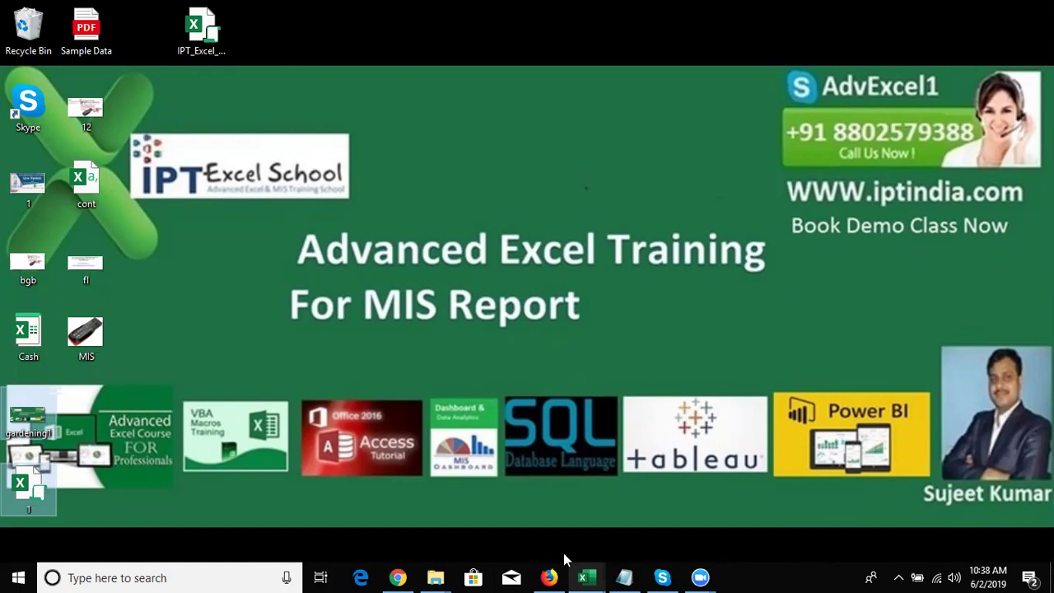
# Step: Try the Chrome and Firefox taskbar icons to bring the browser back
pyautogui.click(413, 568)
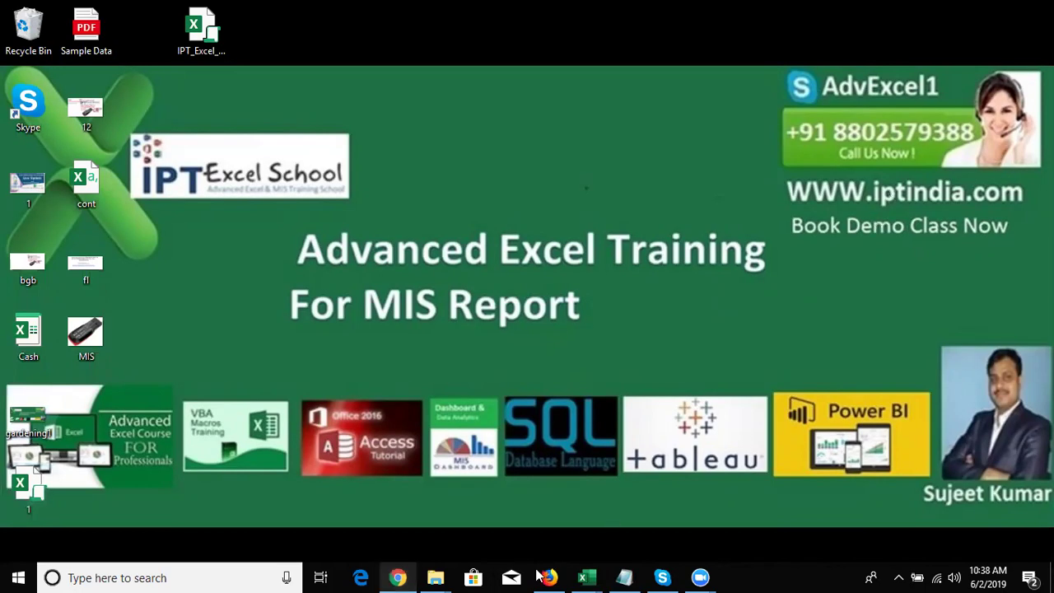
pyautogui.click(383, 577)
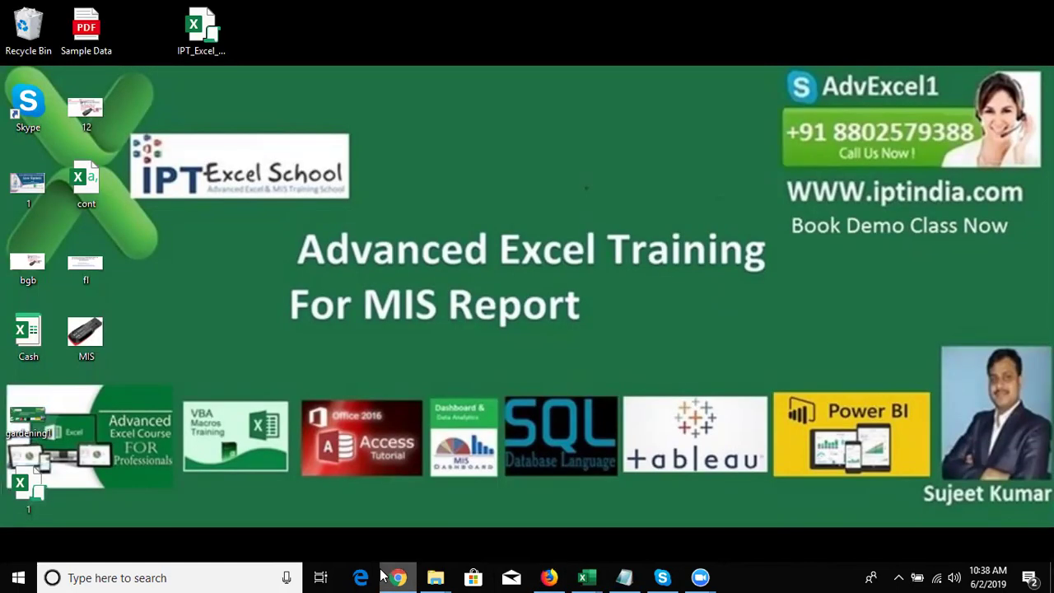
# Step: Restore Firefox and trim the course page address back to iptindia.com to load the home page
pyautogui.click(549, 577)
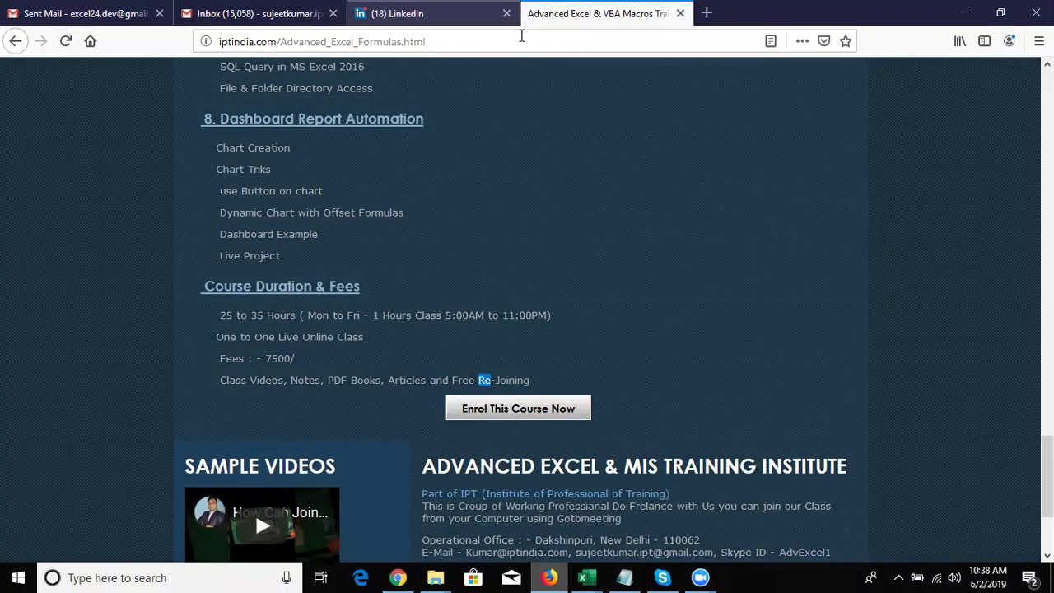
pyautogui.click(523, 45)
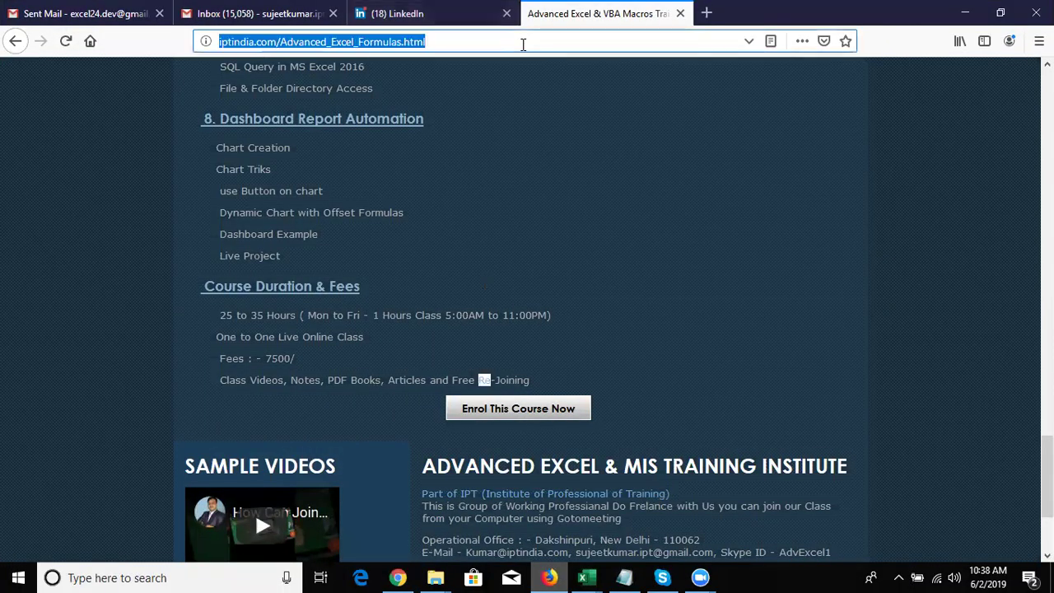
pyautogui.click(523, 45)
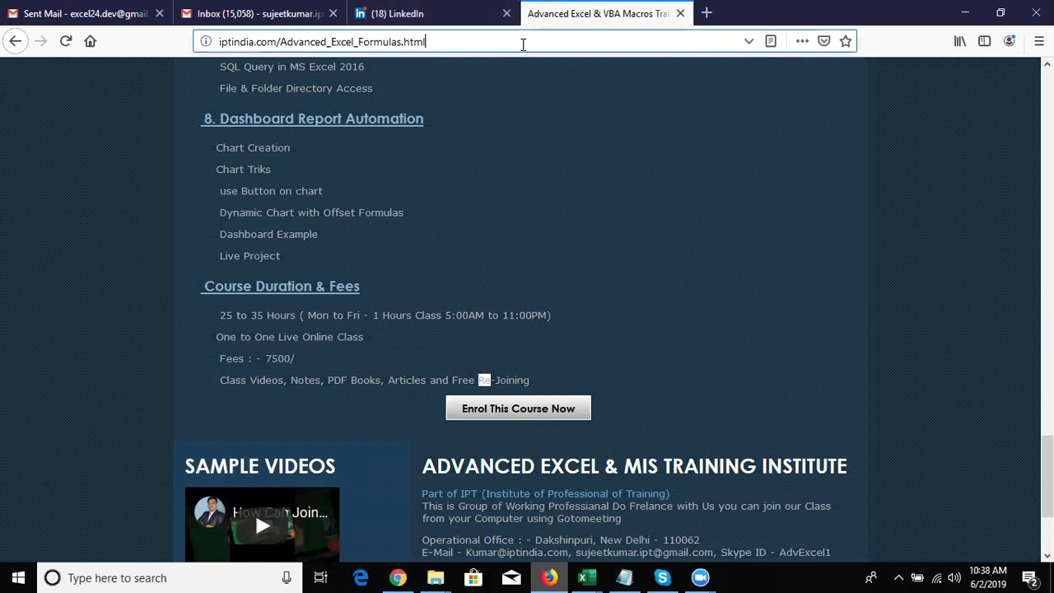
pyautogui.press('BackSpace')
pyautogui.press('BackSpace')
pyautogui.press('BackSpace')
pyautogui.press('BackSpace')
pyautogui.press('BackSpace')
pyautogui.press('BackSpace')
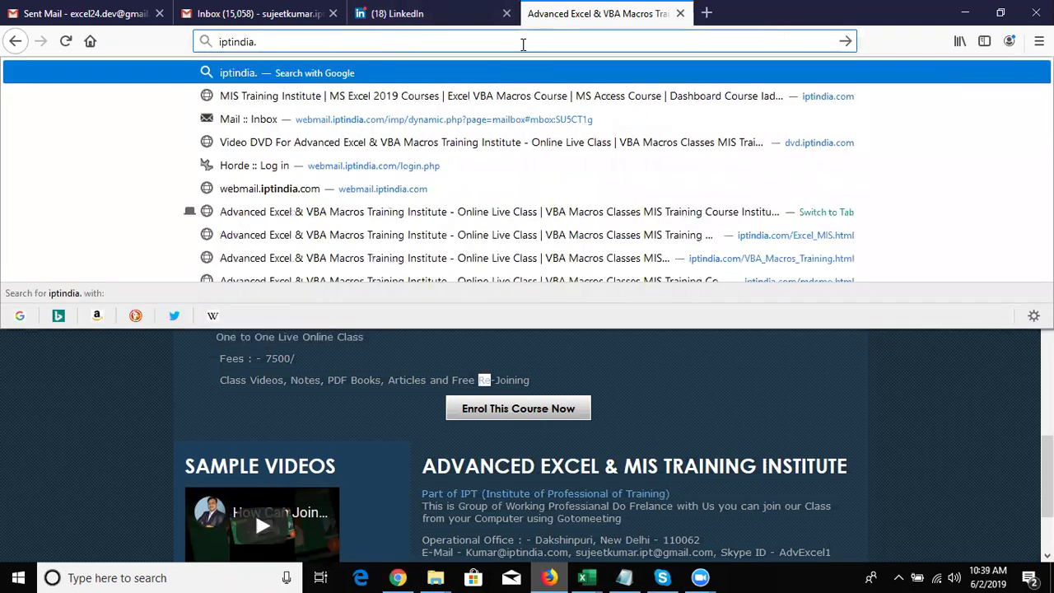
pyautogui.press('BackSpace')
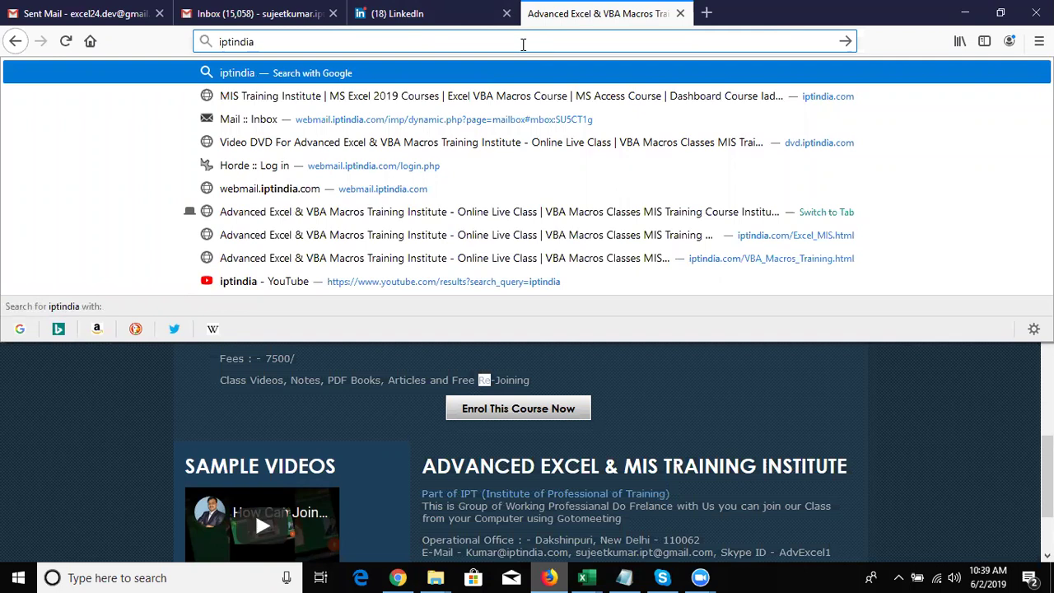
pyautogui.write('.com/')
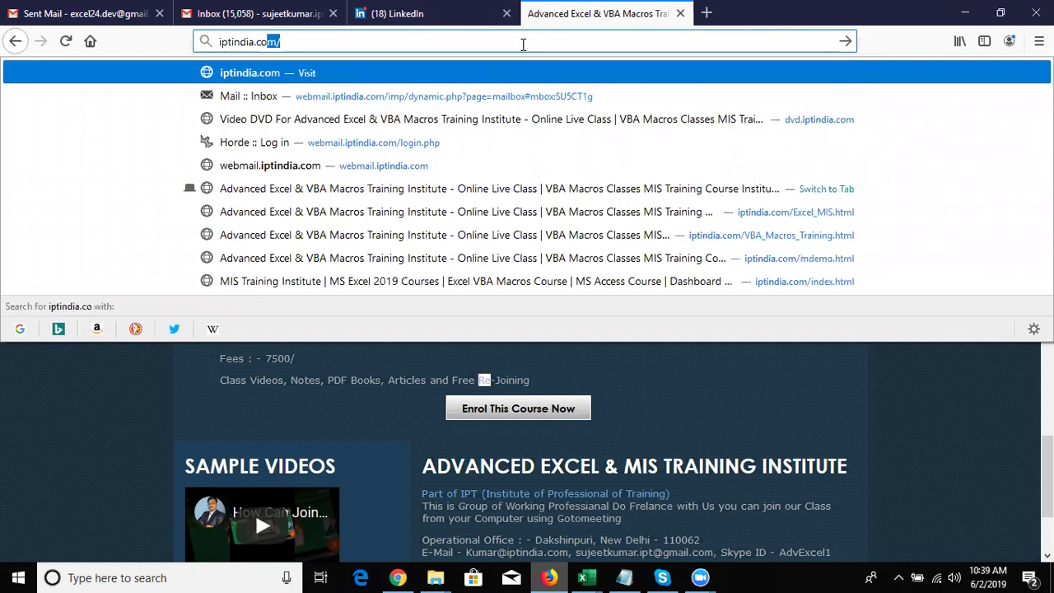
pyautogui.press('Return')
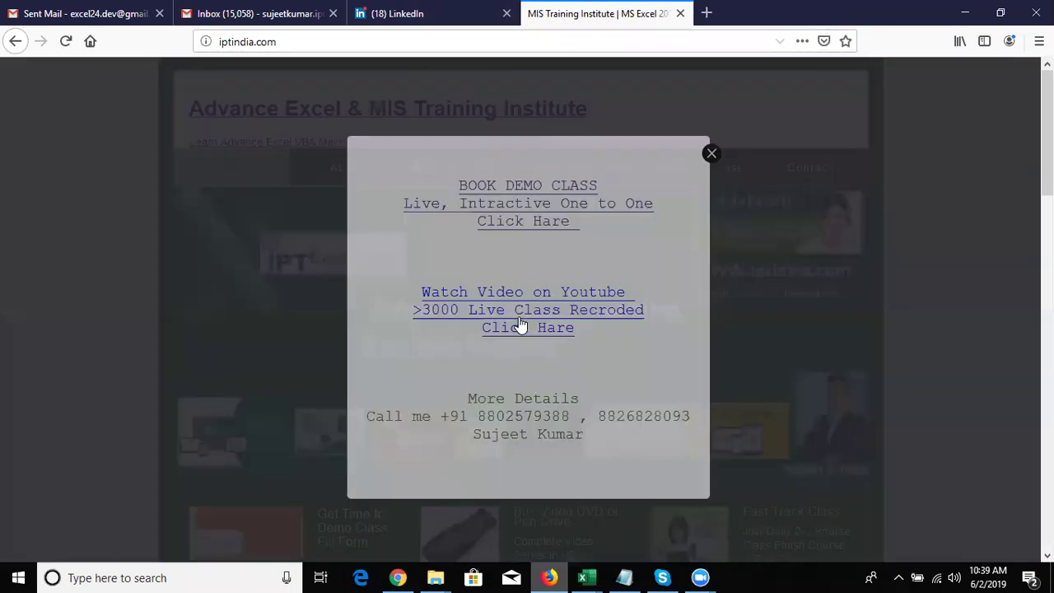
# Step: Follow the popup's YouTube link to the institute's Advanced Excel channel page
pyautogui.click(521, 325)
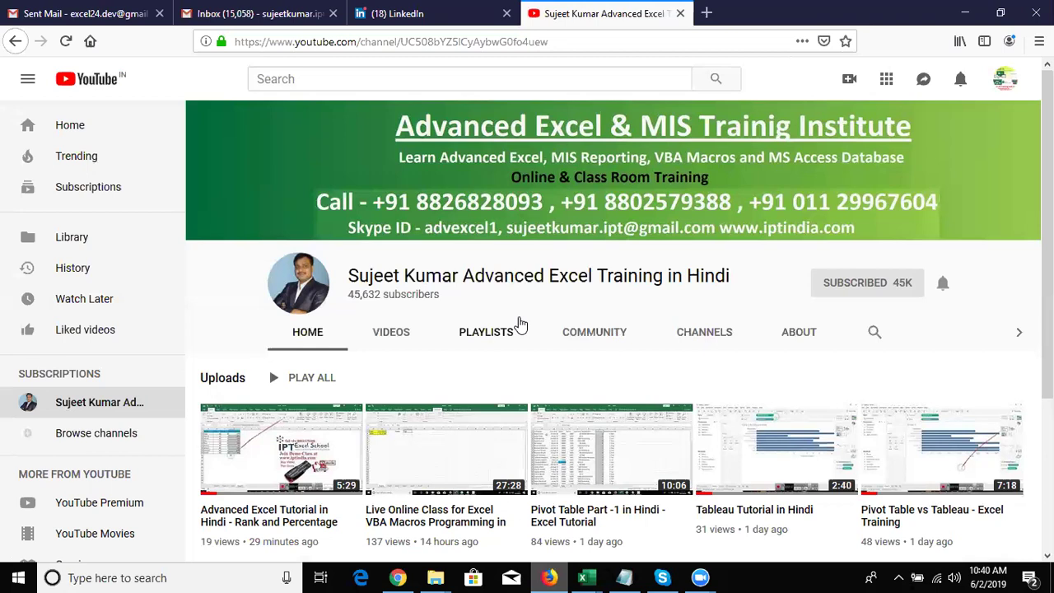
pyautogui.press('super+d')
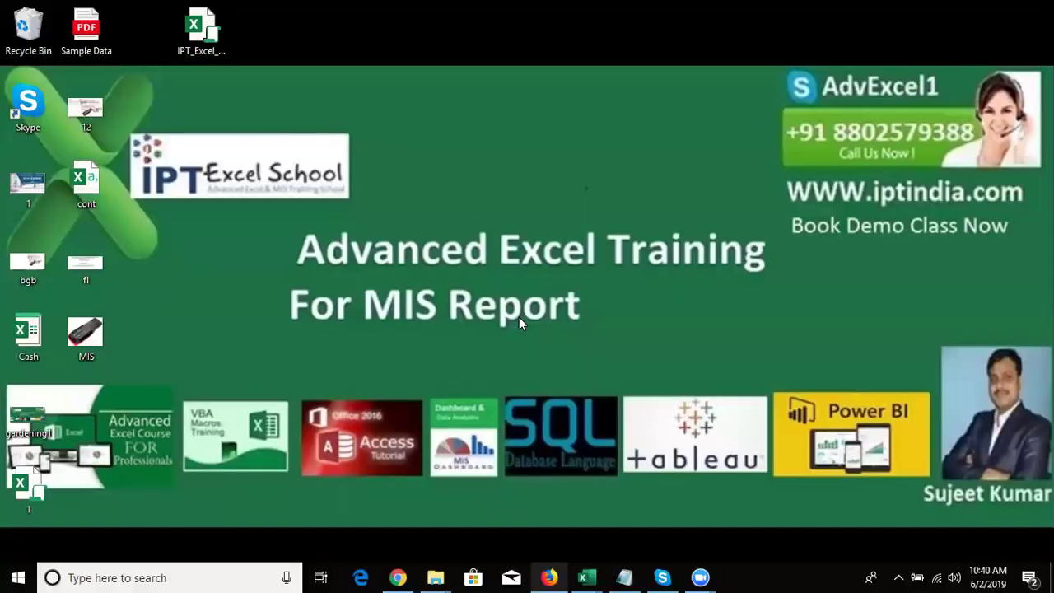